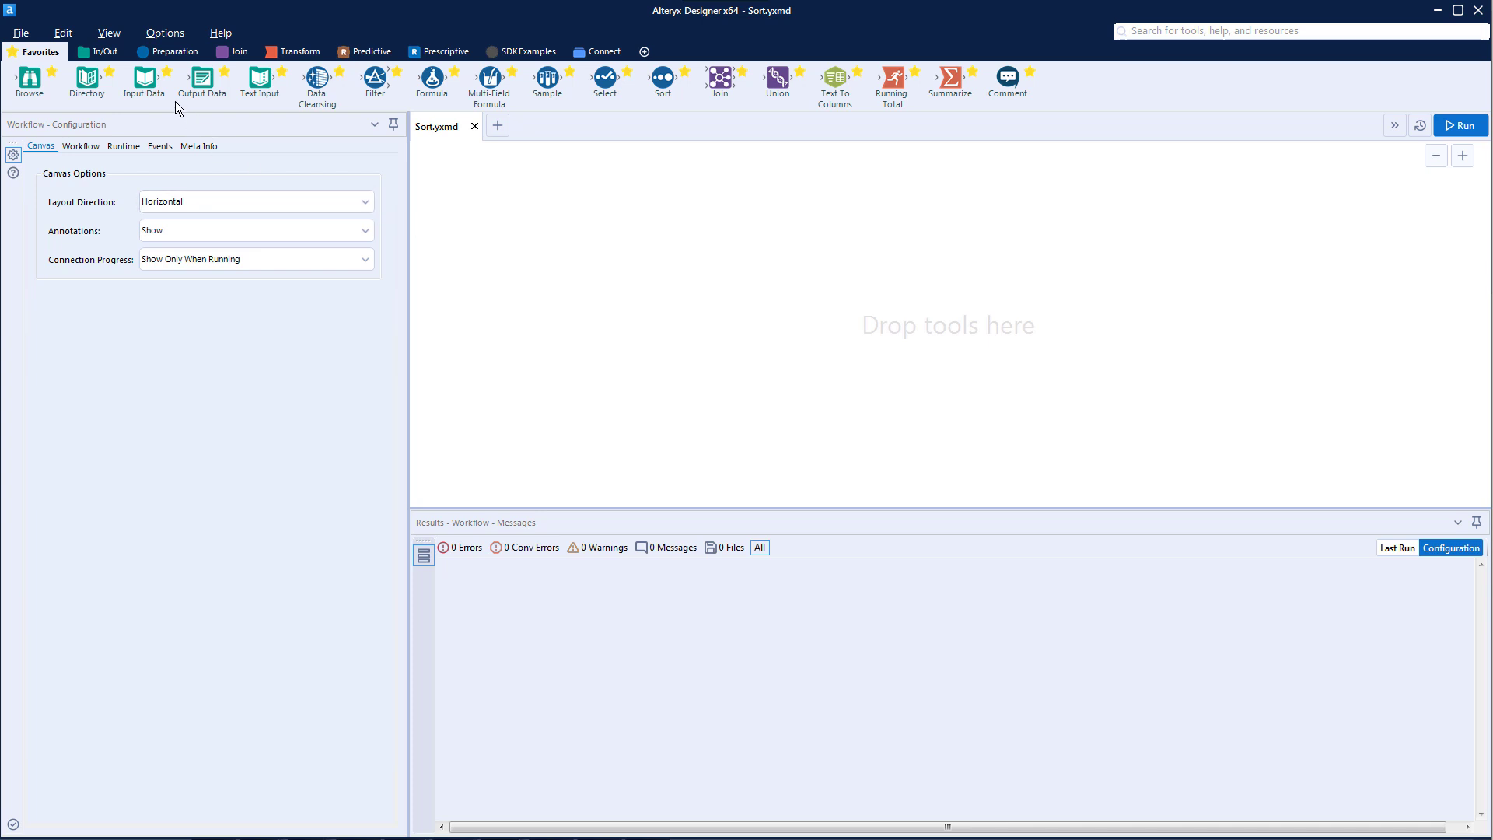
# - Add an Input Data tool to the canvas and connect it to Sheet1 of Restaurant Sales.xlsx
pyautogui.moveTo(144, 78); pyautogui.dragTo(564, 206)
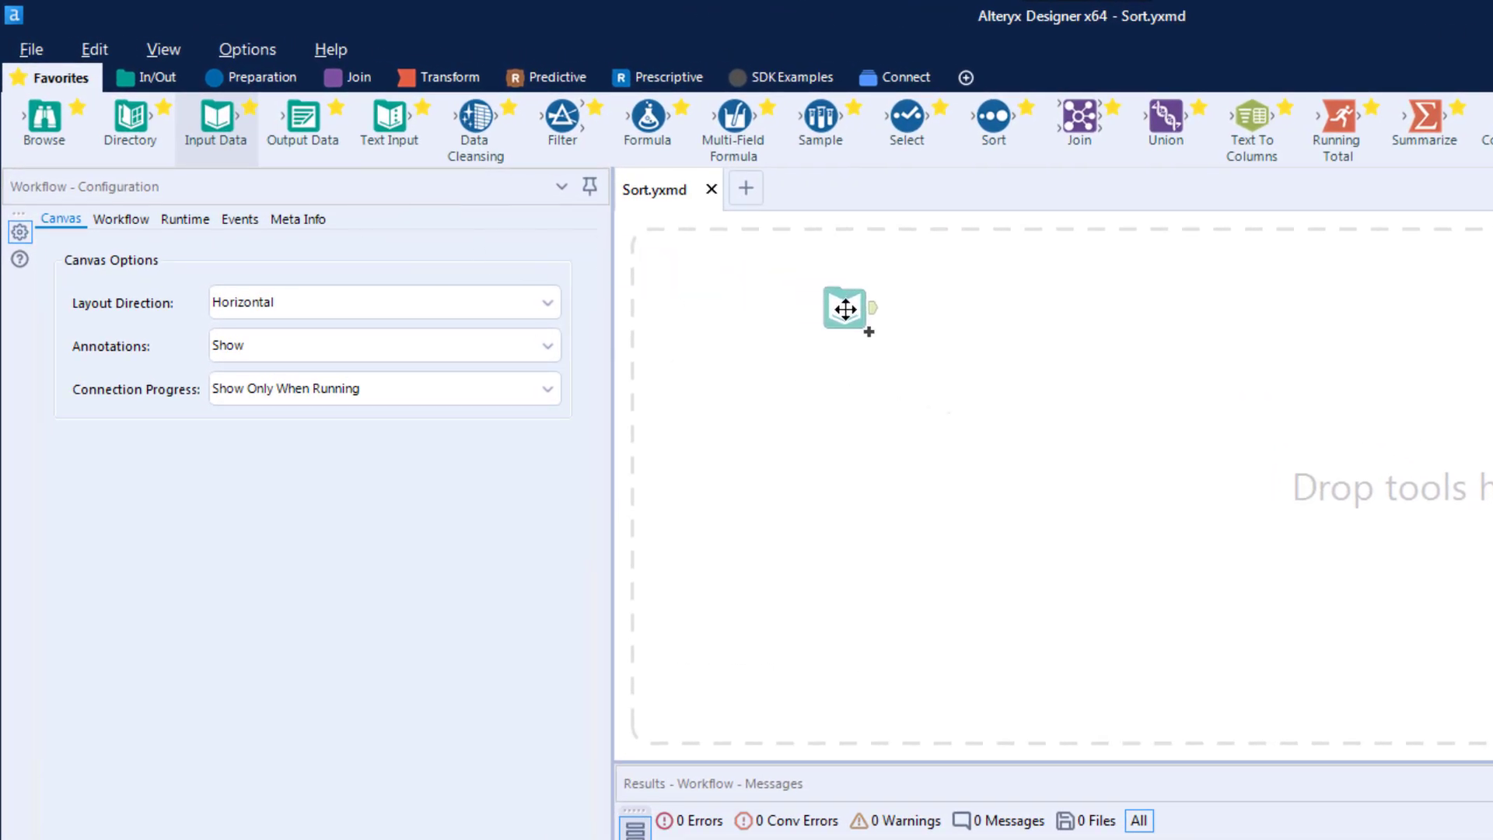
pyautogui.moveTo(845, 310); pyautogui.dragTo(844, 310)
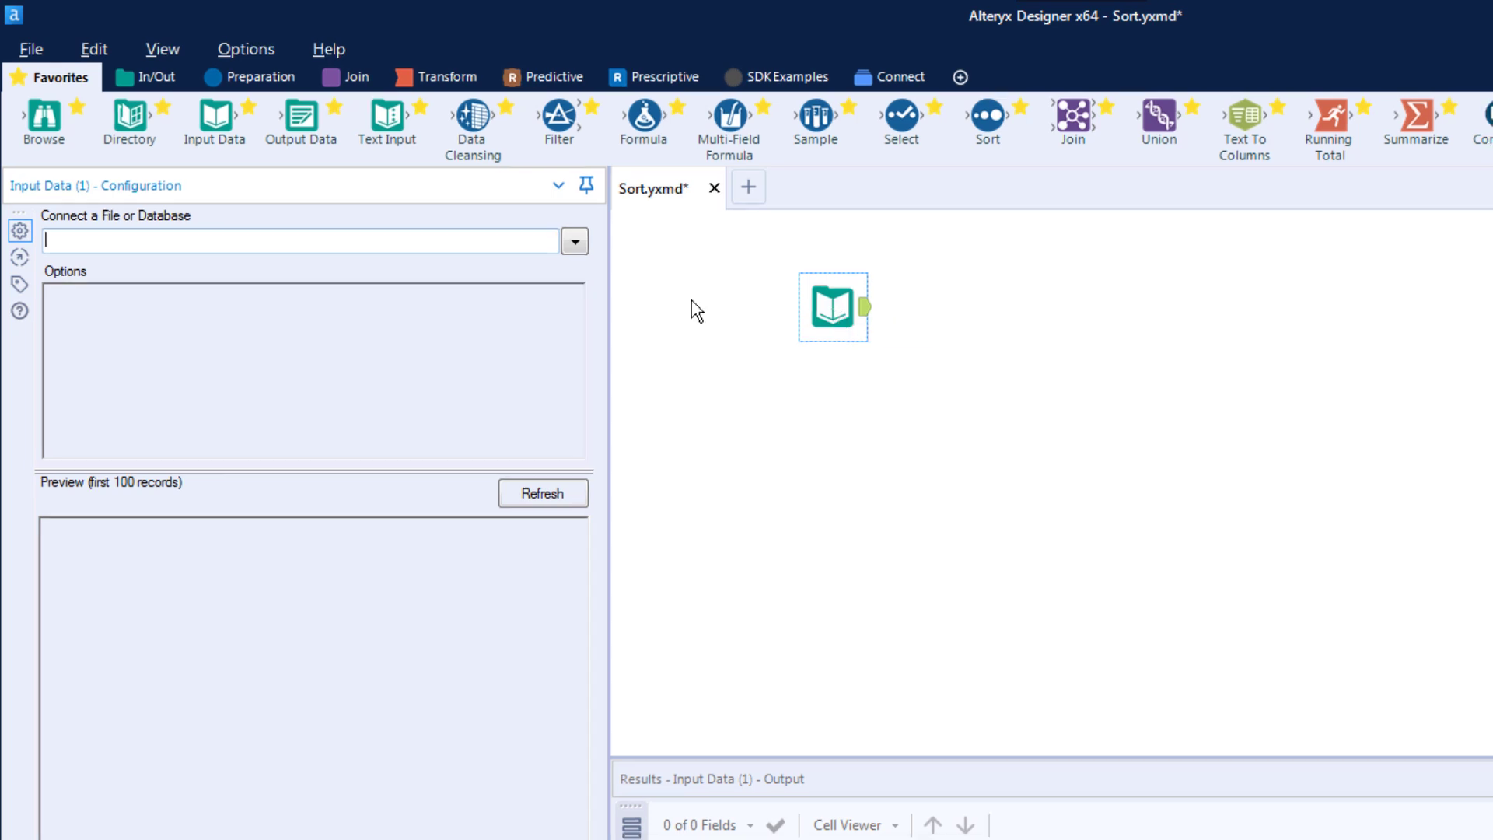
pyautogui.click(574, 241)
pyautogui.click(835, 266)
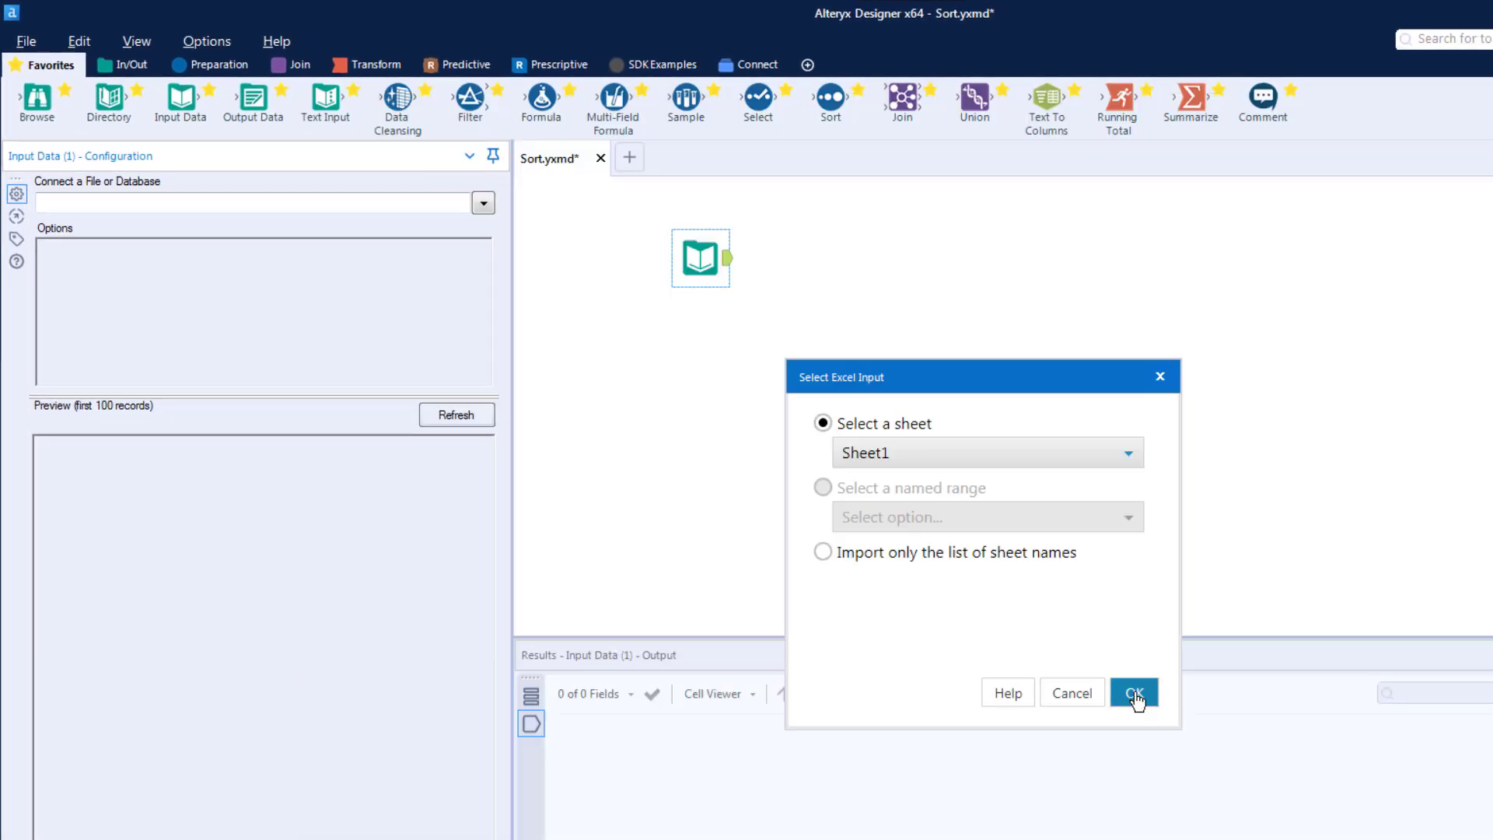
pyautogui.click(1136, 694)
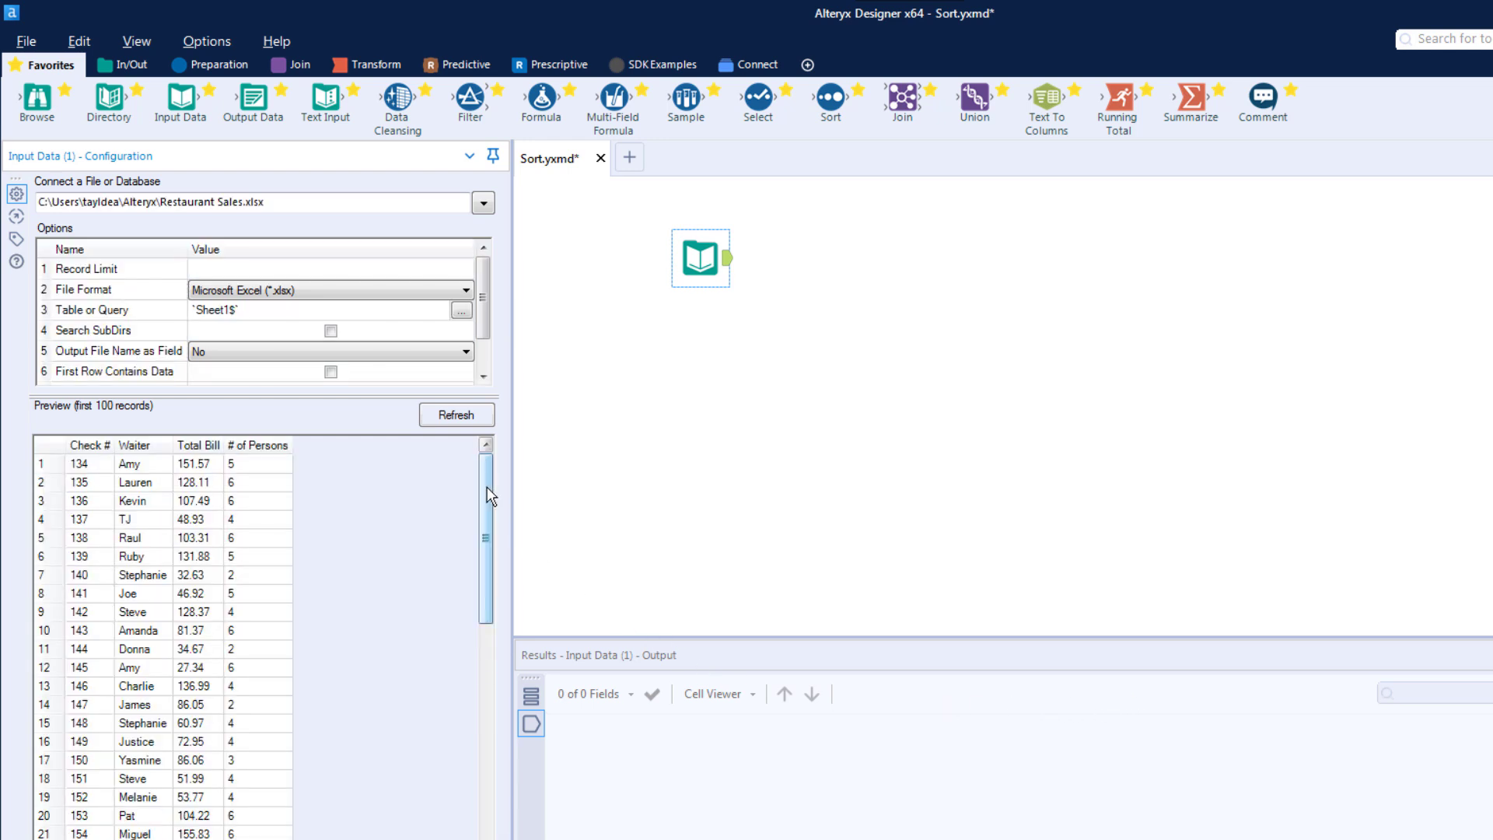
pyautogui.moveTo(487, 487)
pyautogui.mouseDown()
pyautogui.moveTo(497, 776)
pyautogui.moveTo(491, 473)
pyautogui.mouseUp()
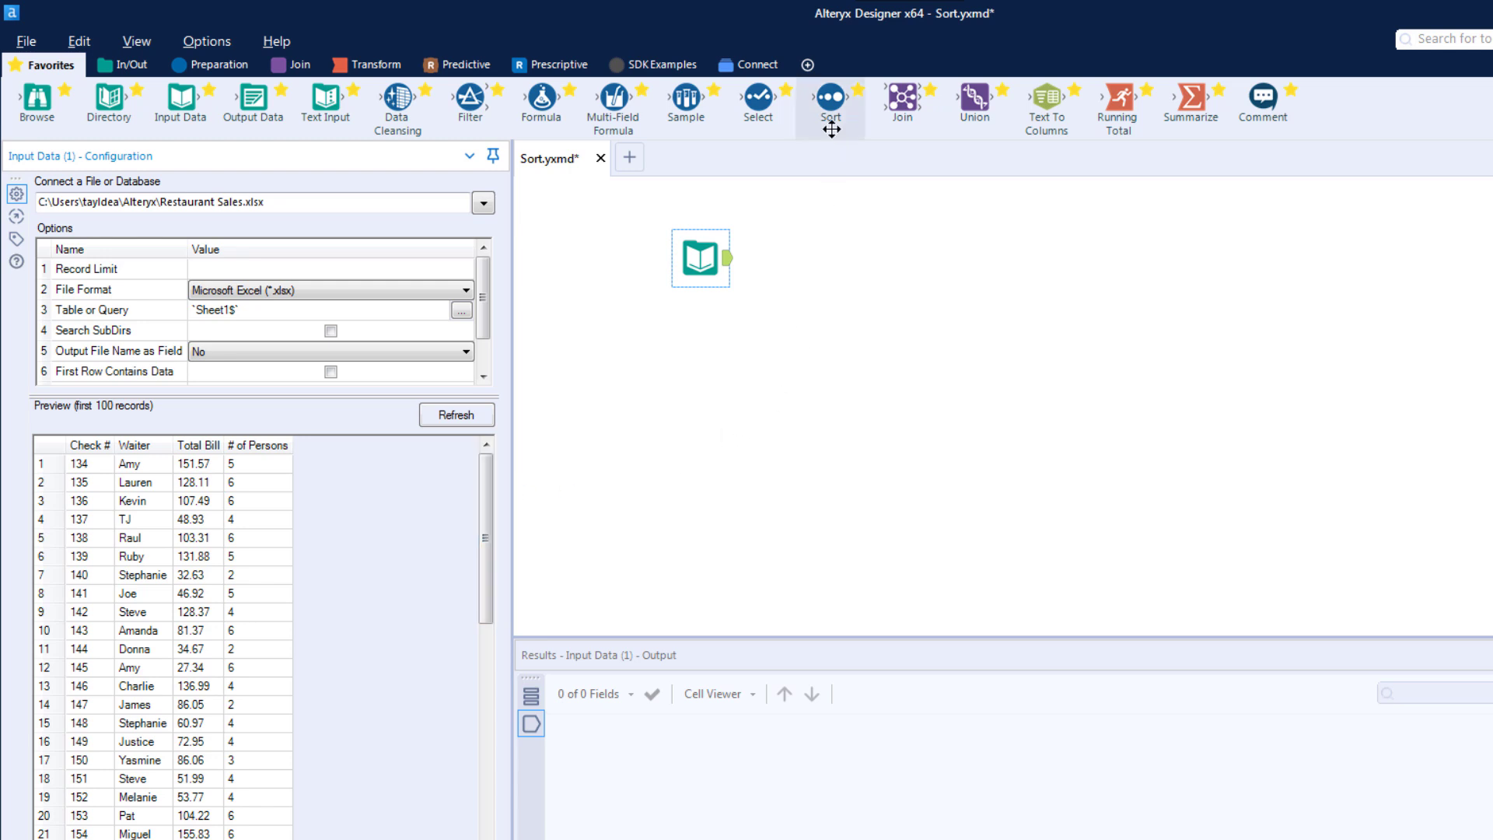
# - Connect a Sort tool after the Input Data tool and sort by Total Bill in Descending order
pyautogui.moveTo(831, 129); pyautogui.dragTo(817, 257)
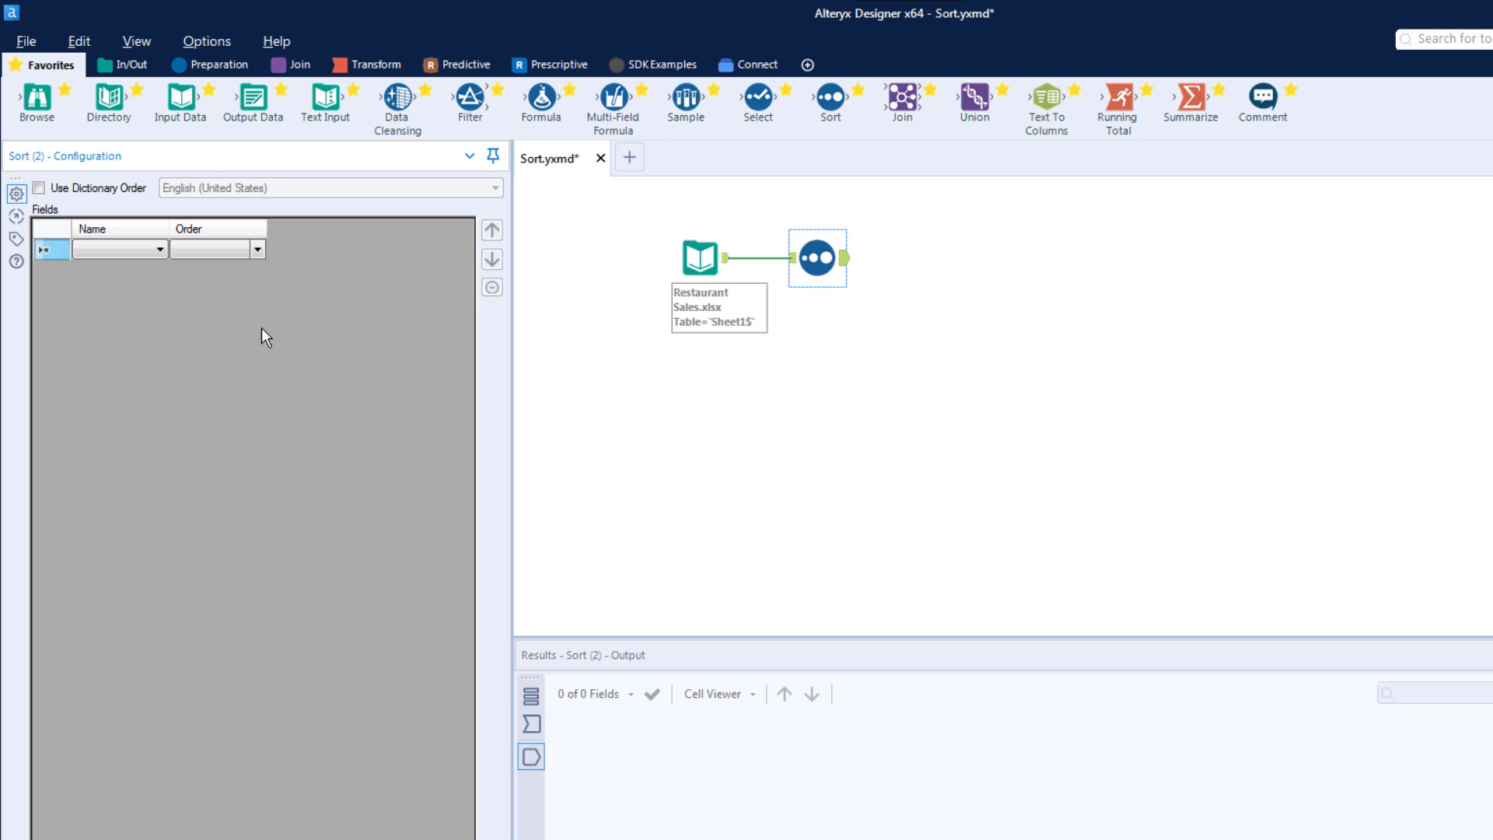
pyautogui.click(160, 250)
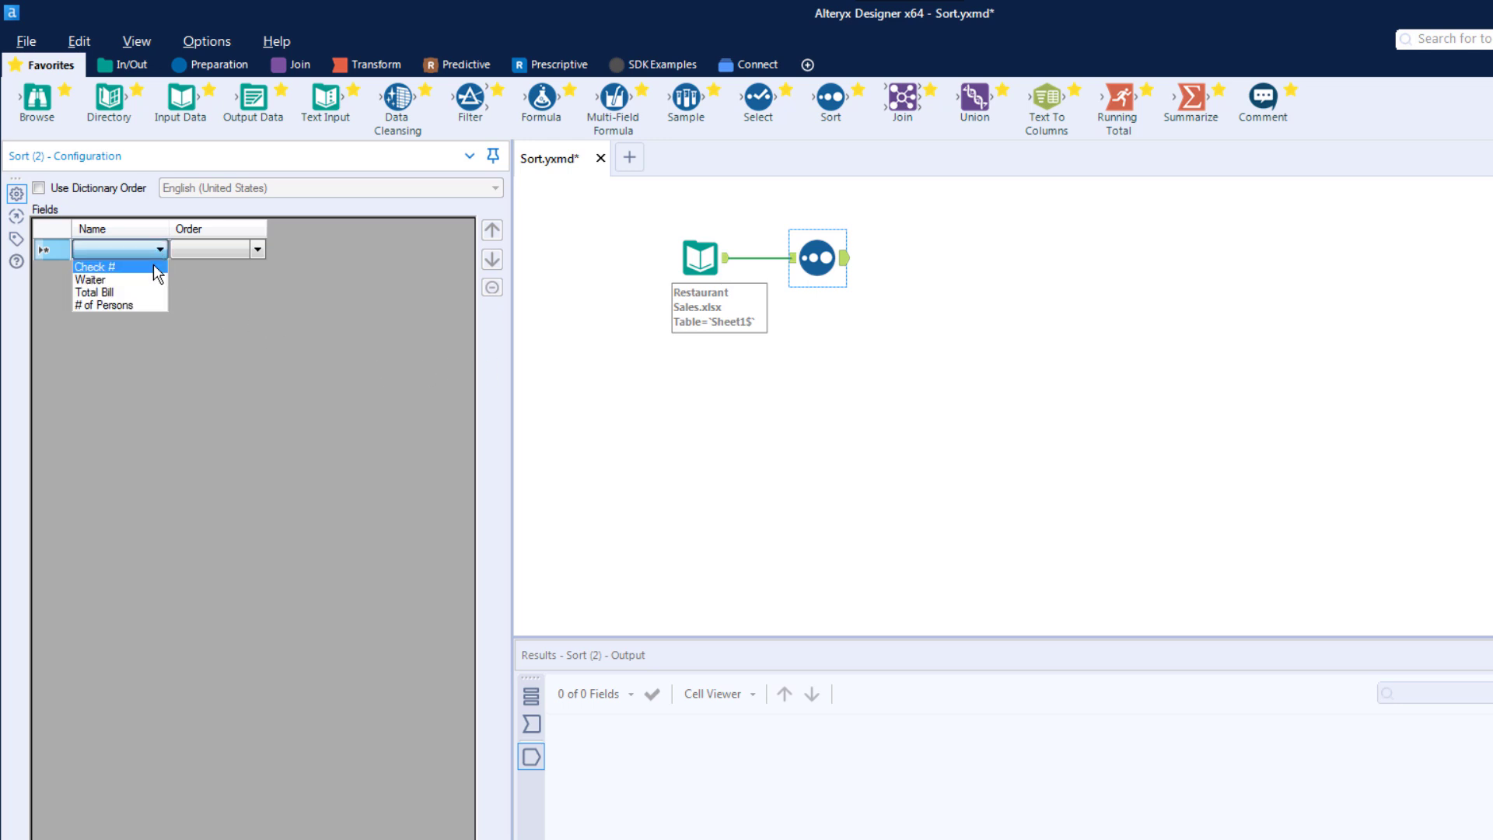
pyautogui.click(118, 292)
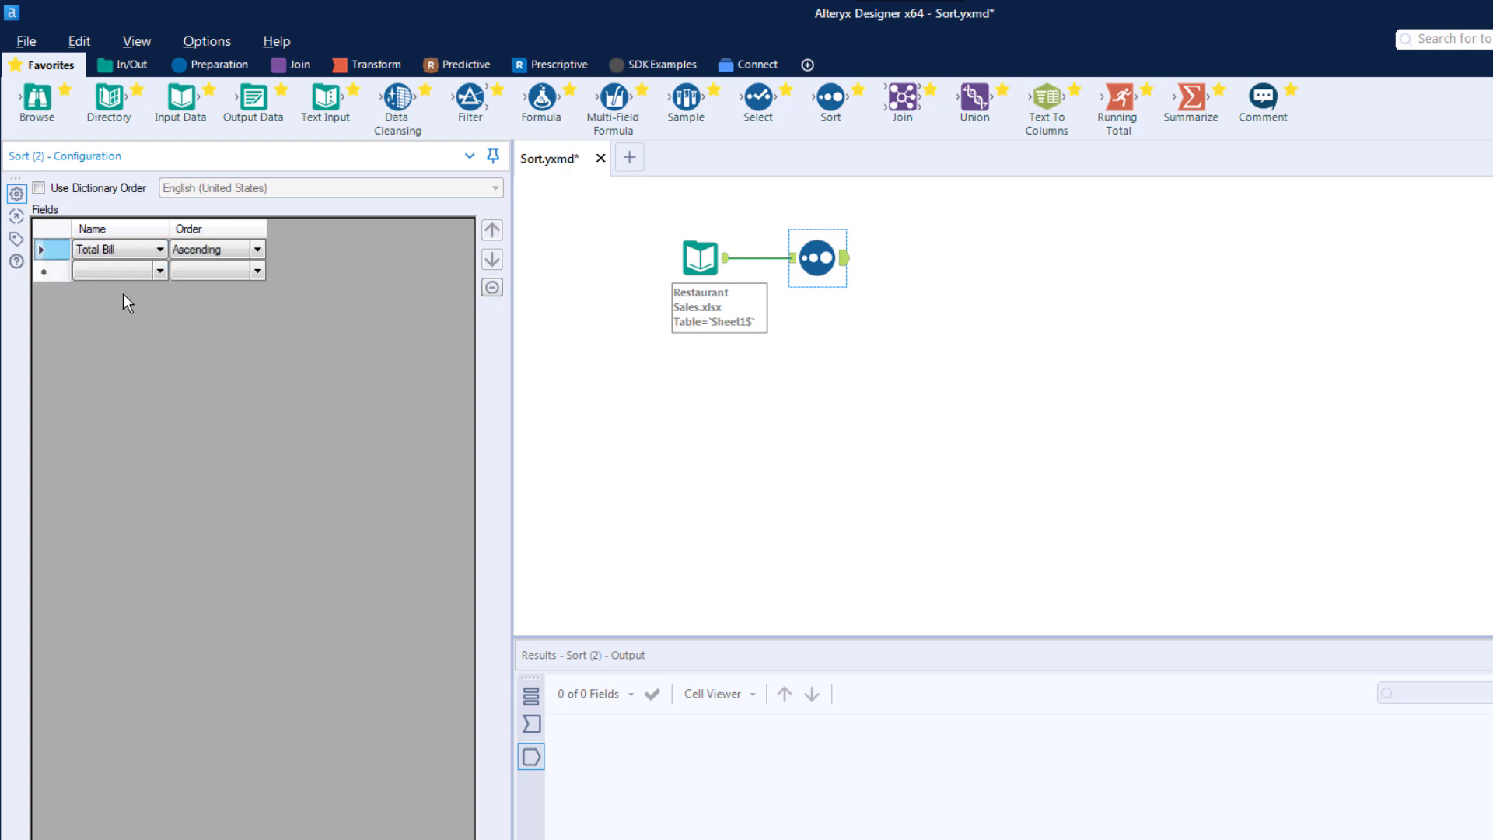
pyautogui.click(259, 249)
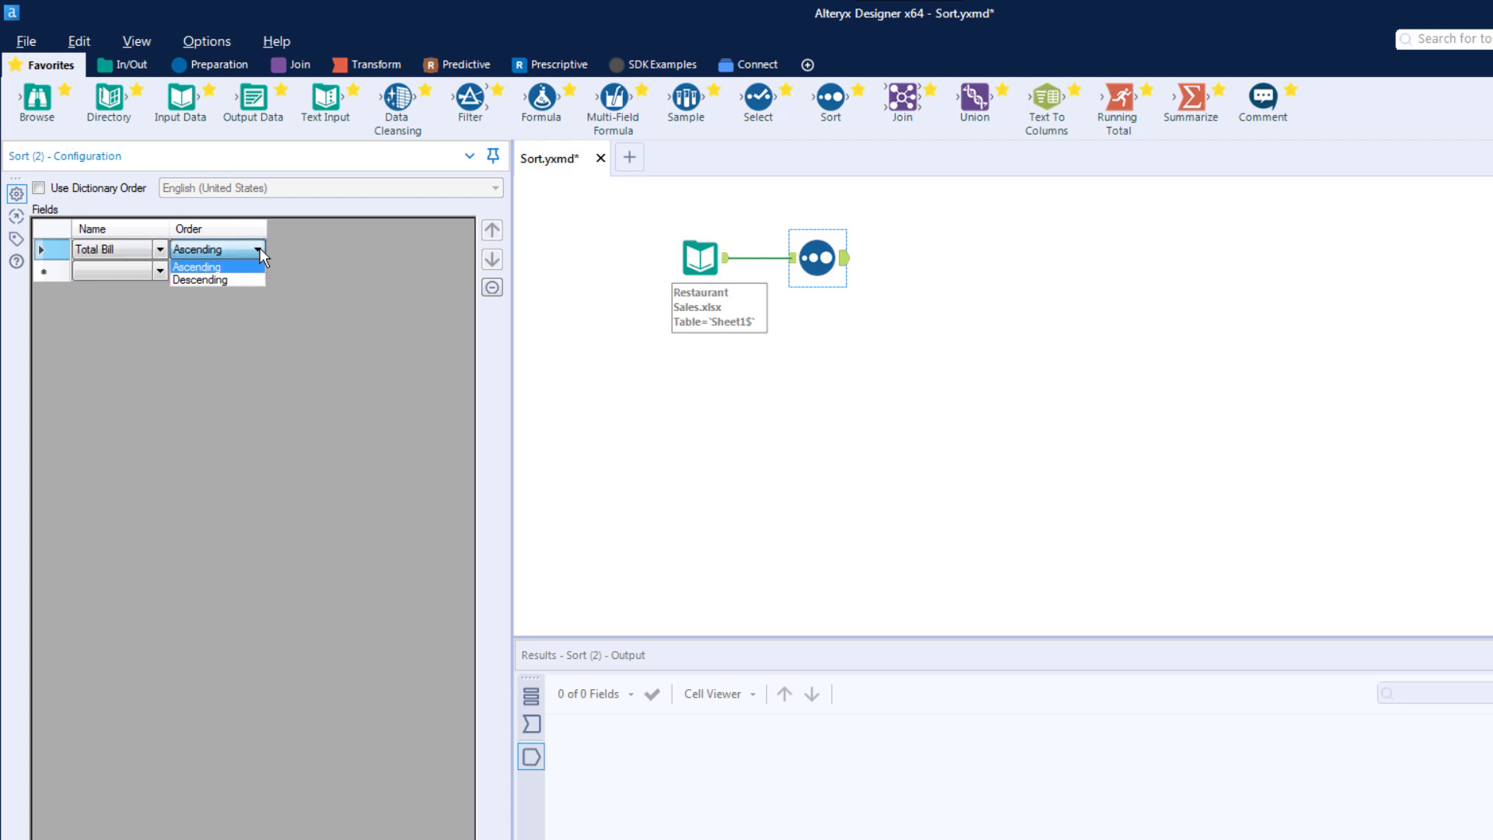
pyautogui.click(215, 278)
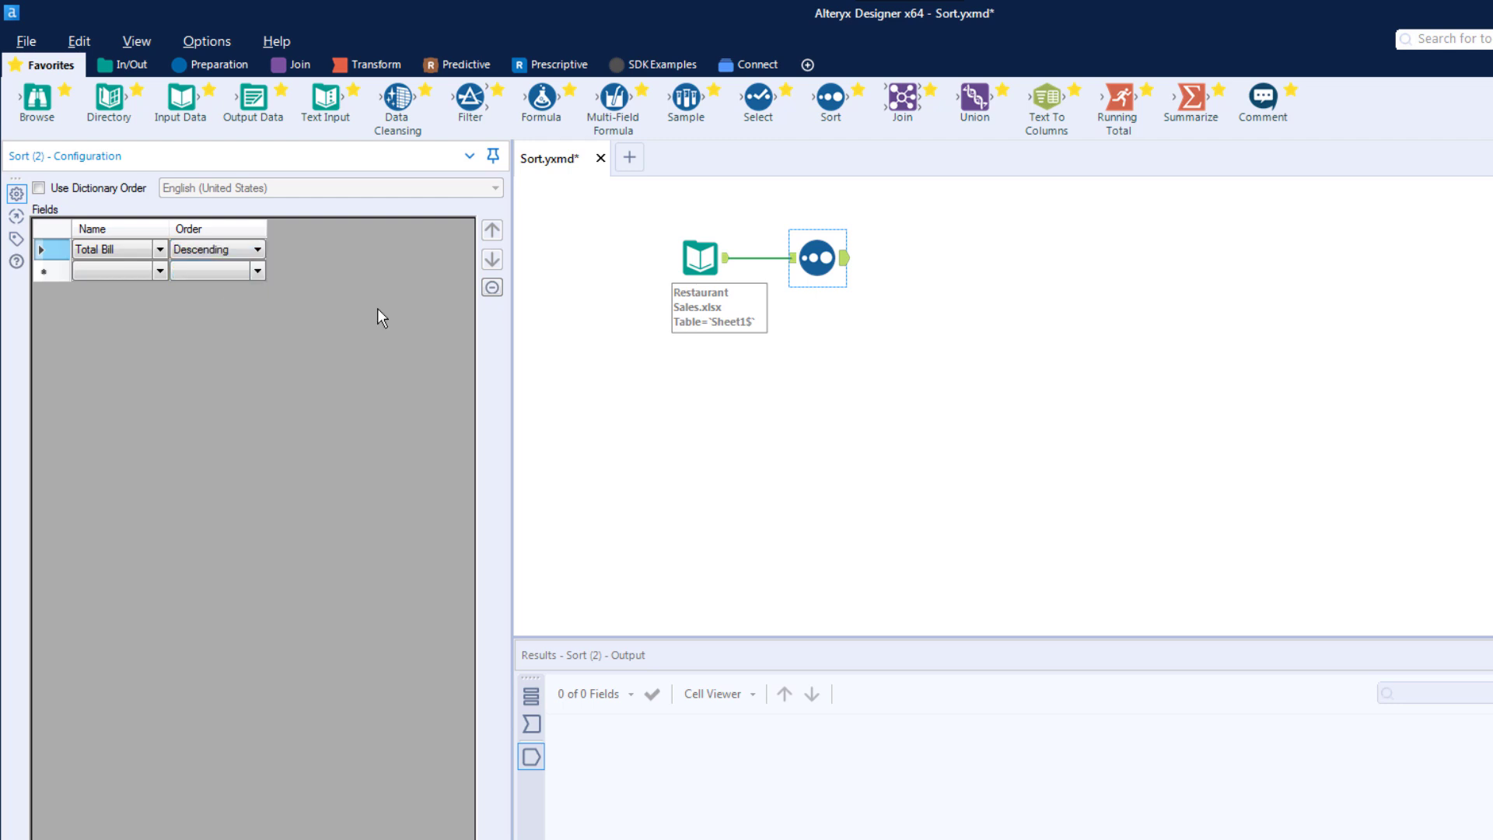
# - Add a Browse tool after the Sort tool
pyautogui.click(821, 266)
pyautogui.rightClick(821, 266)
pyautogui.click(898, 538)
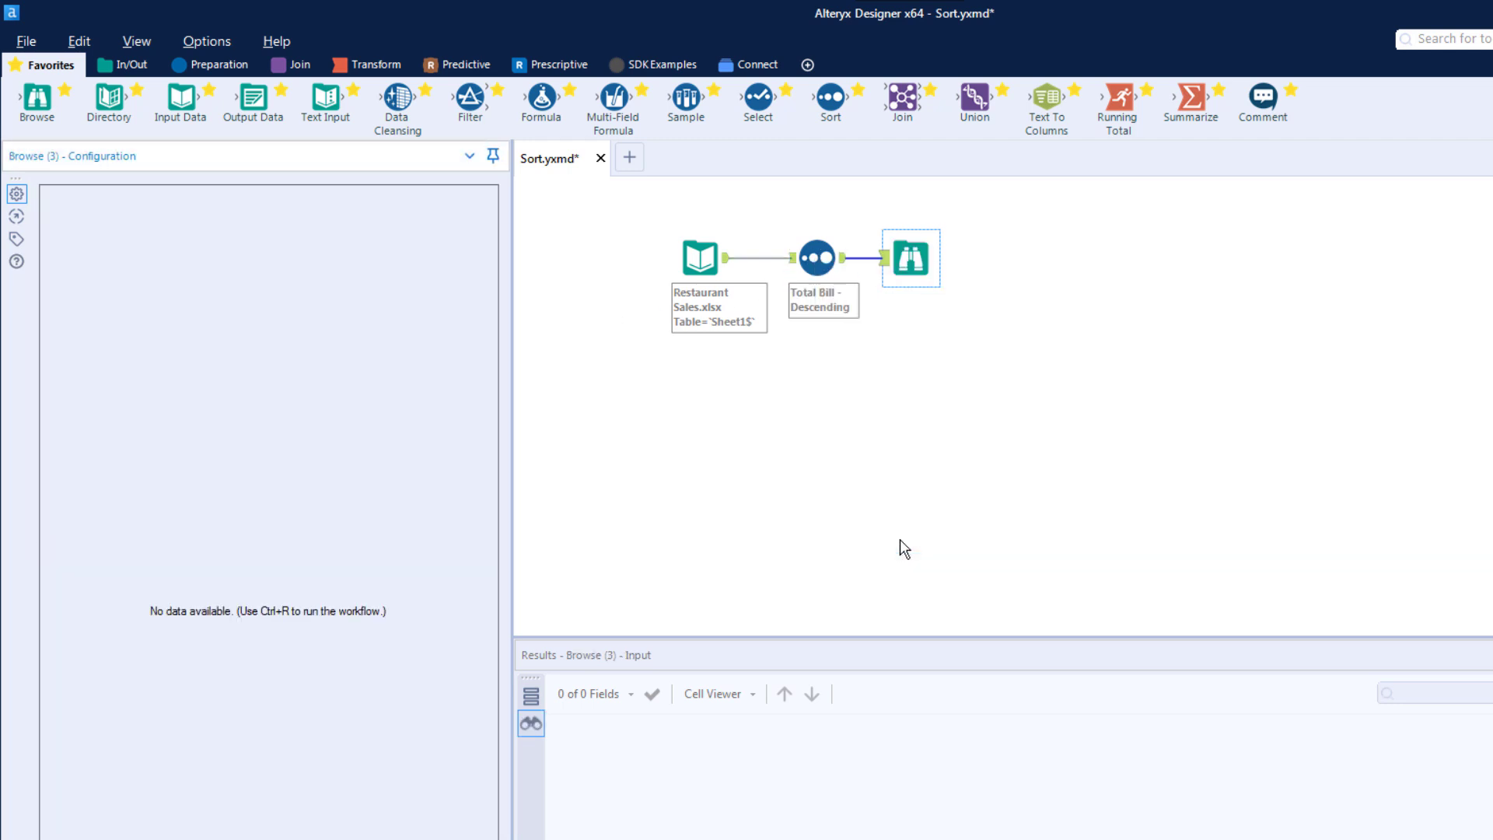
# - Run the workflow and review the records sorted by Total Bill in the Browse results
pyautogui.hotkey('ctrl', 'r')
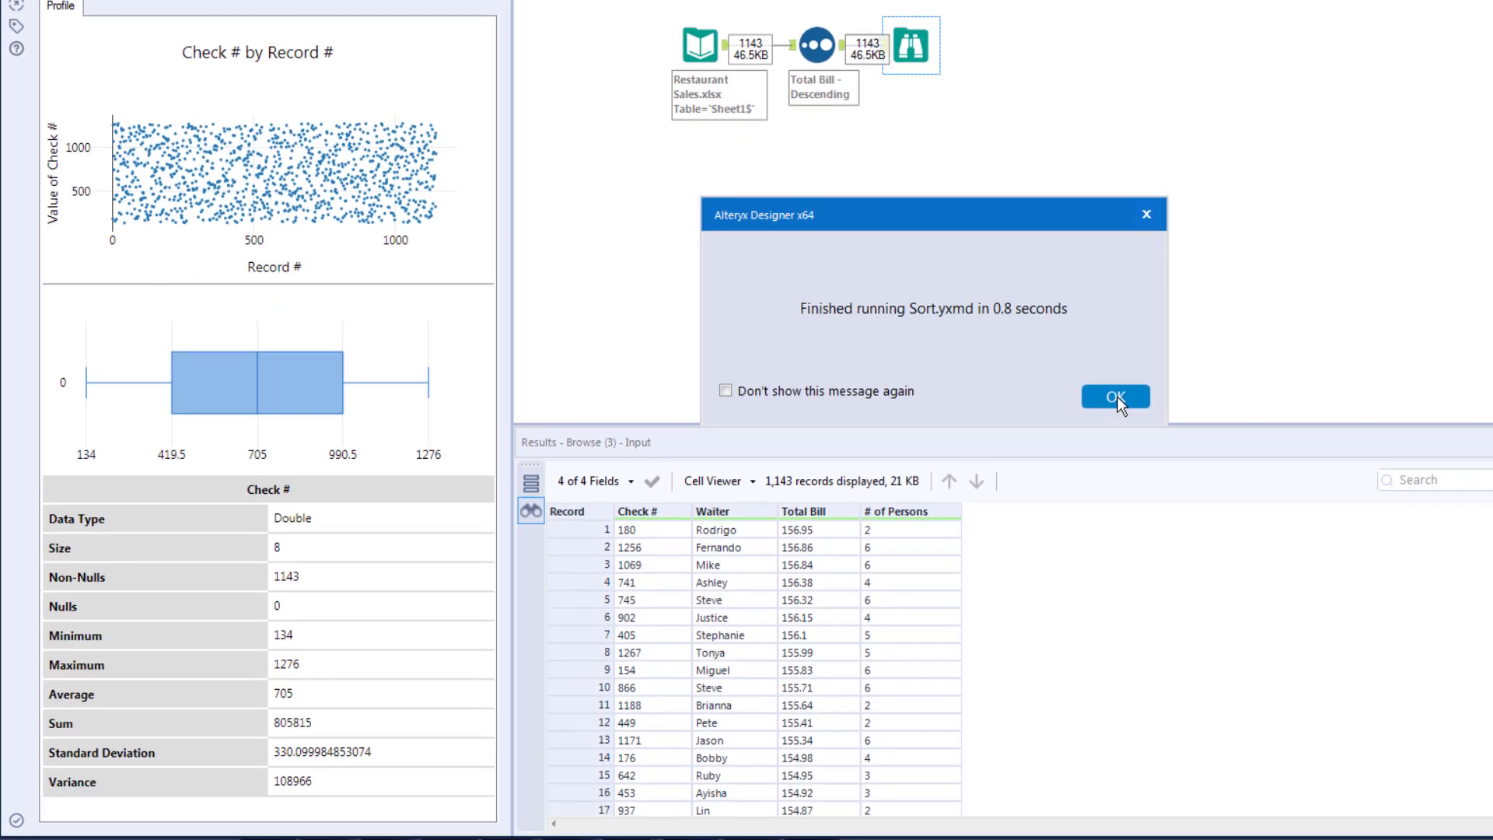
pyautogui.click(1115, 610)
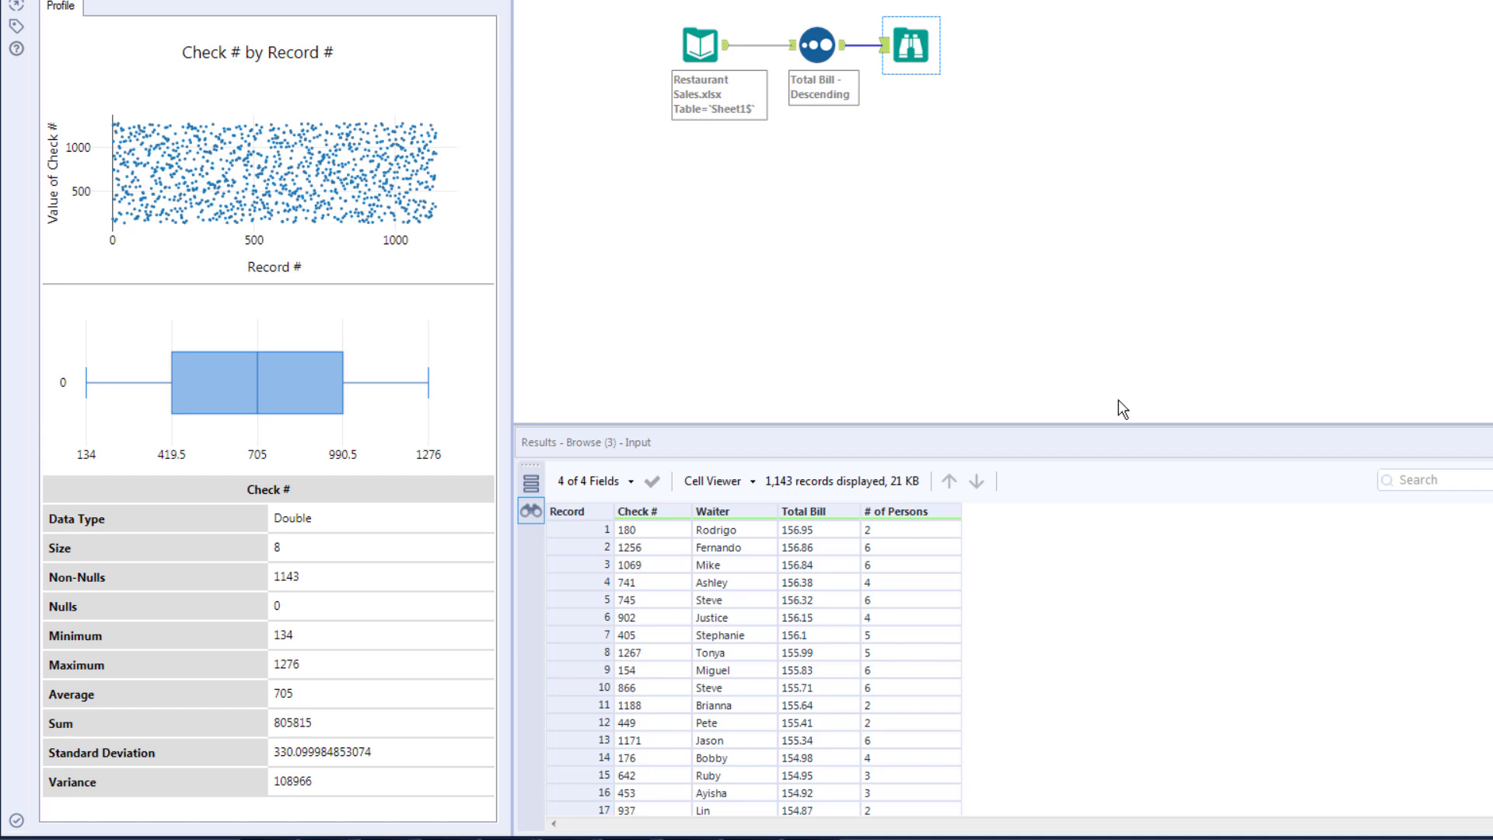
pyautogui.click(1020, 583)
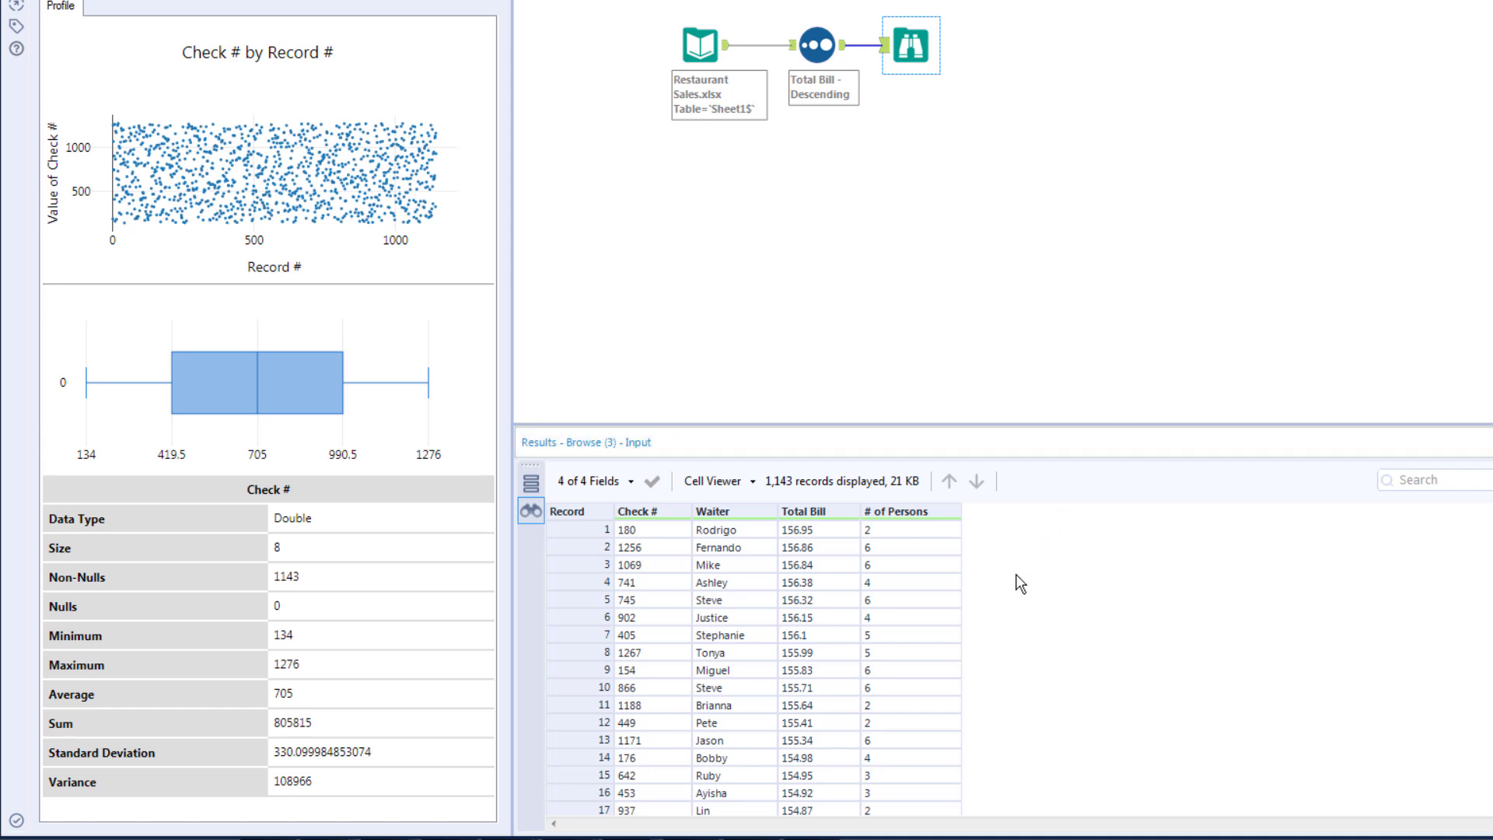
pyautogui.scroll(-1, 1020, 583)
pyautogui.scroll(-1, 1020, 583)
pyautogui.scroll(-1, 1020, 583)
pyautogui.scroll(-2, 1019, 583)
pyautogui.scroll(4, 1020, 583)
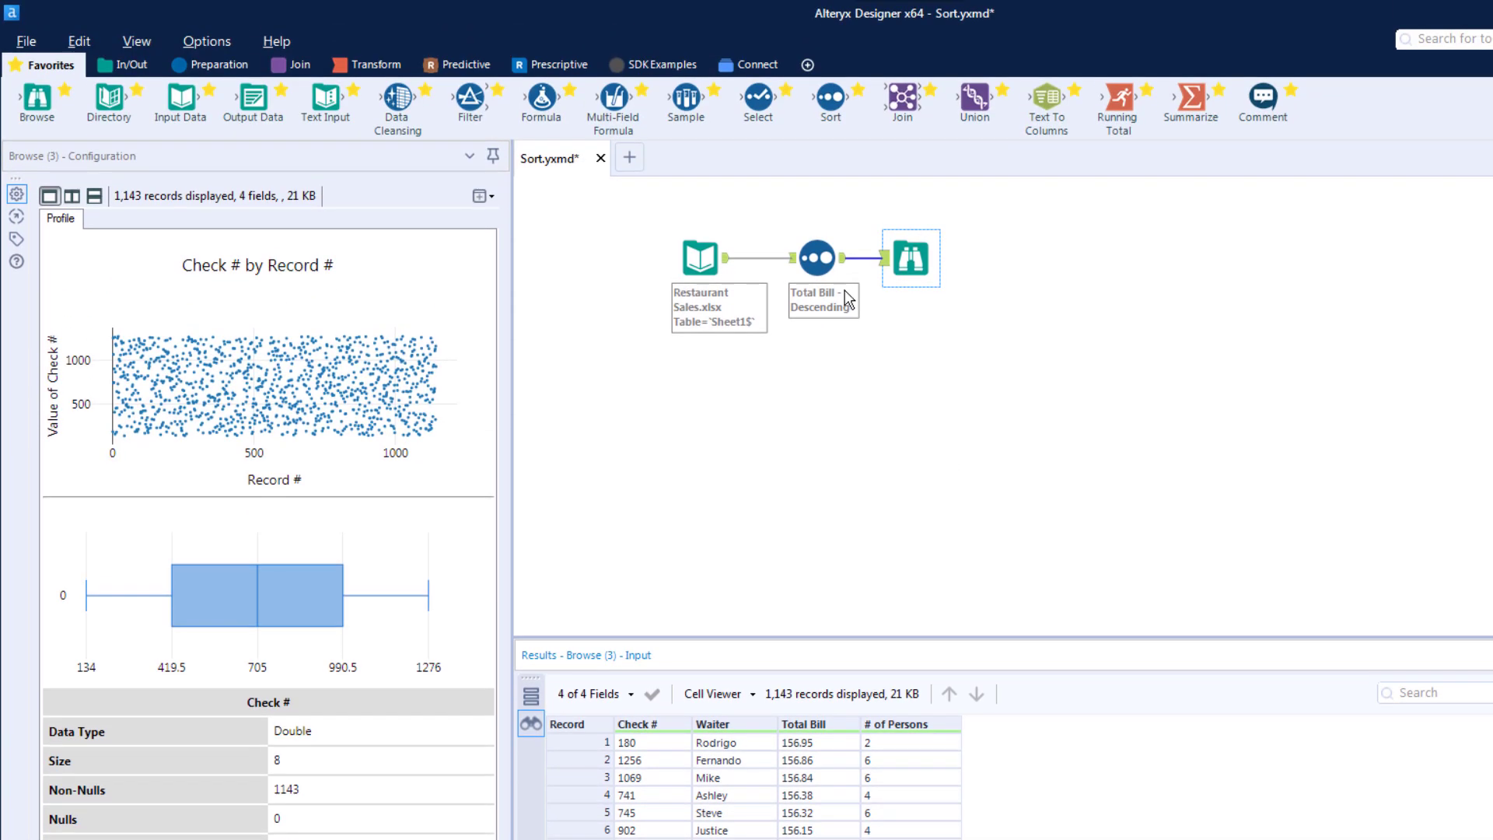
# - Change the Sort tool's field to # of Persons with Ascending order
pyautogui.click(815, 263)
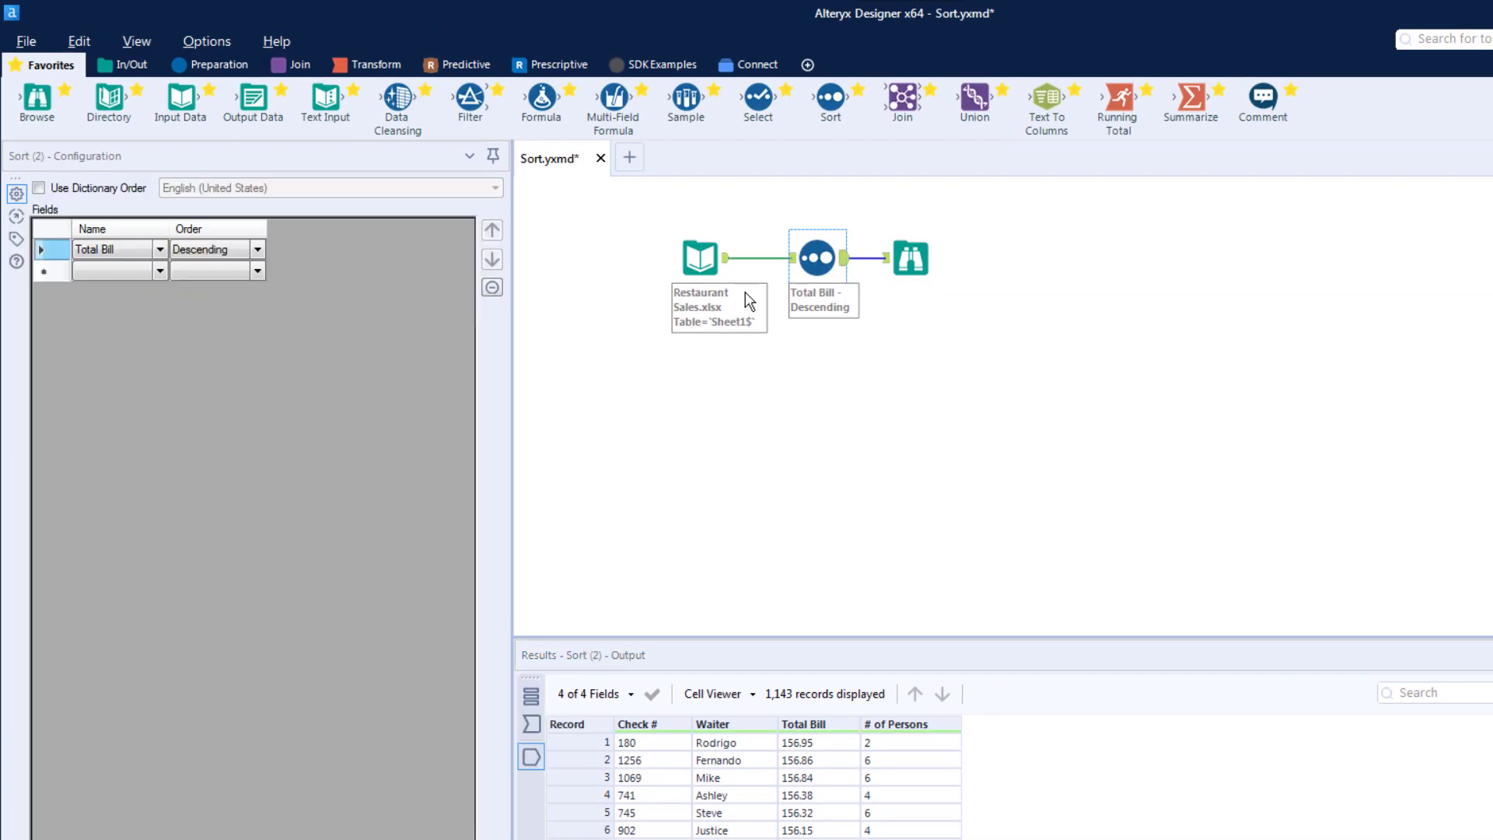
pyautogui.click(159, 249)
pyautogui.click(113, 303)
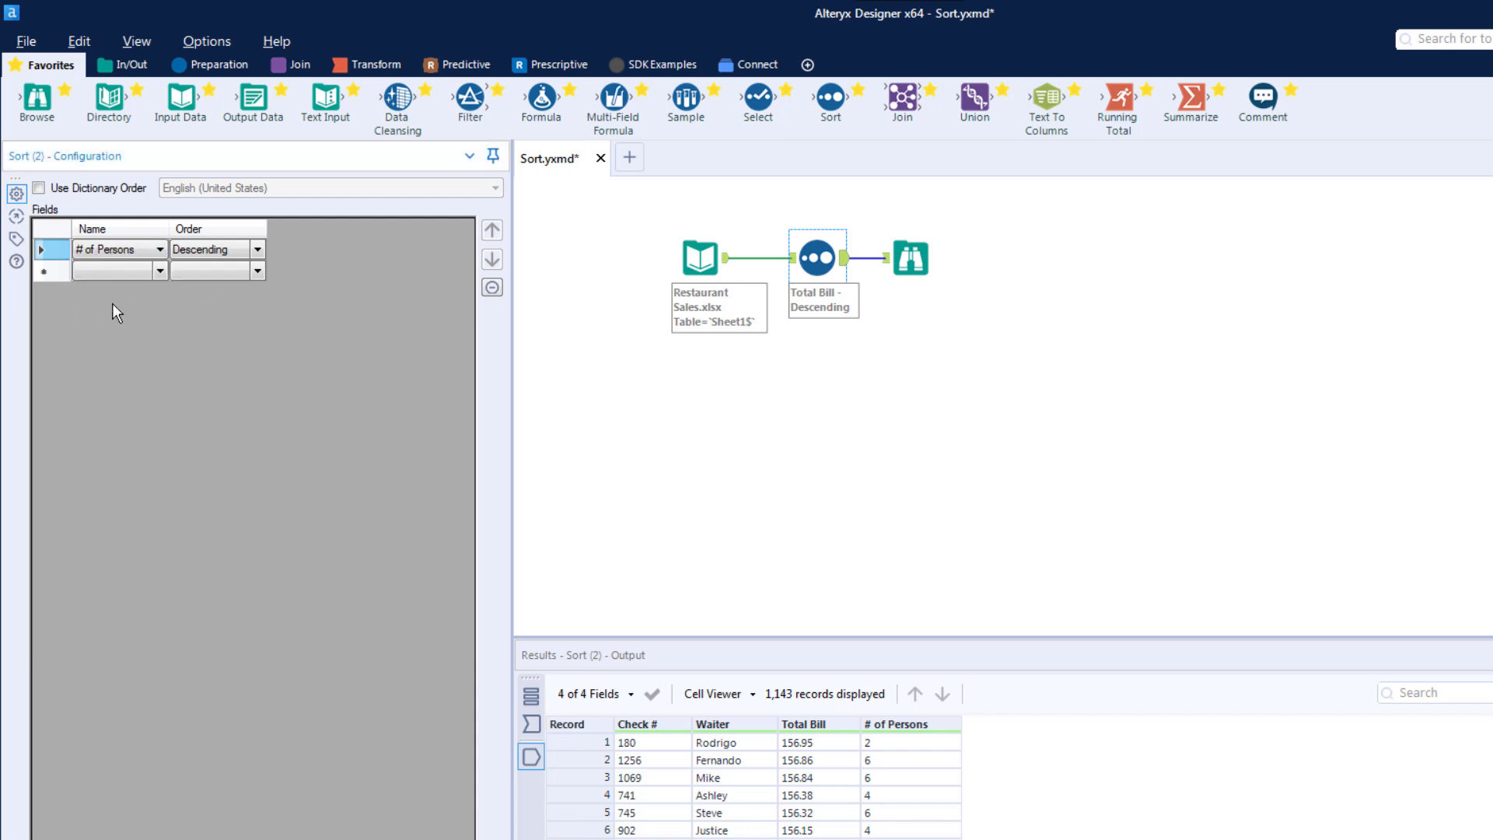
pyautogui.click(257, 249)
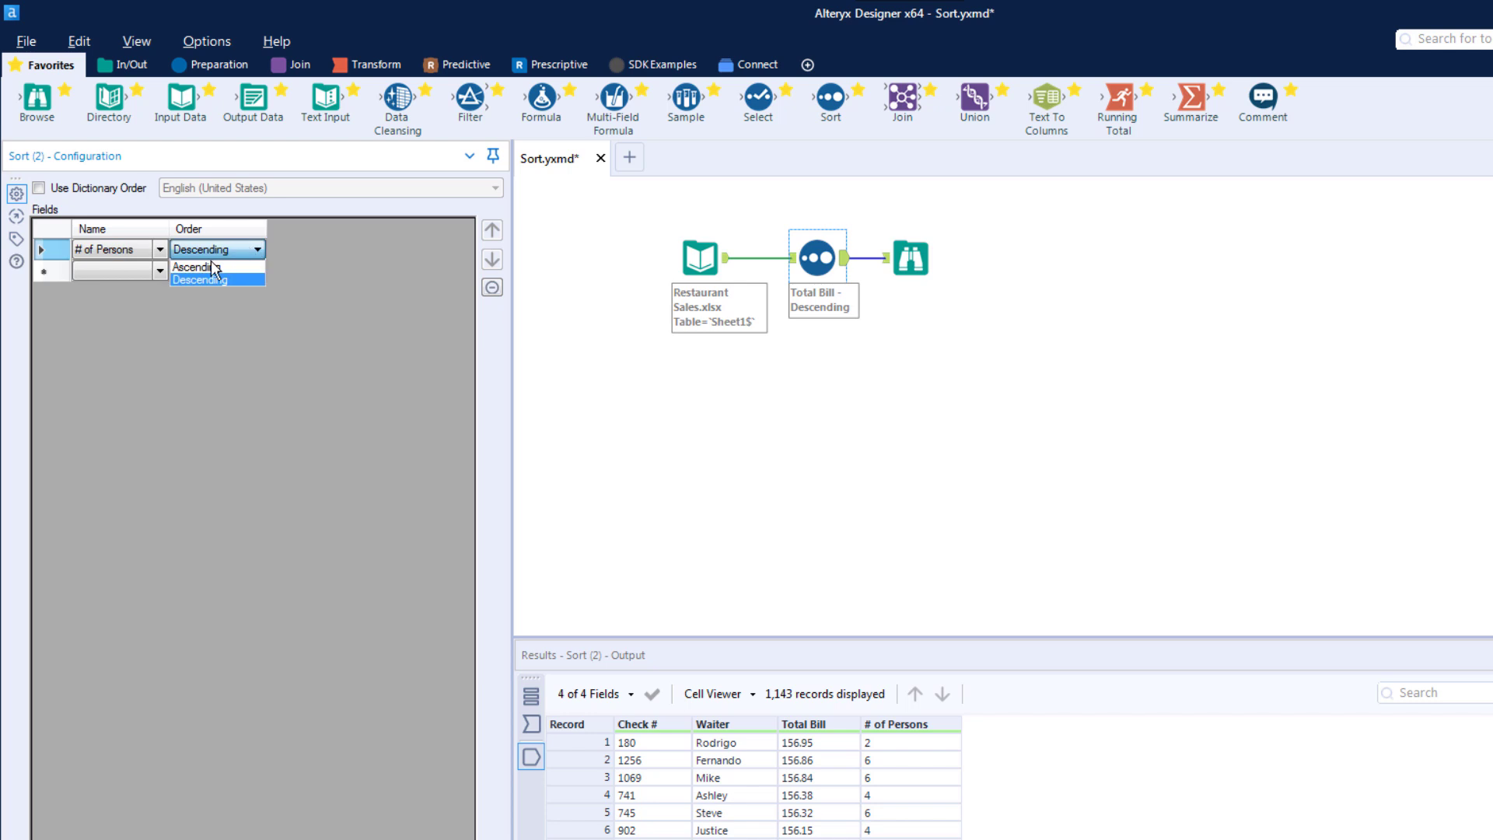
pyautogui.click(202, 267)
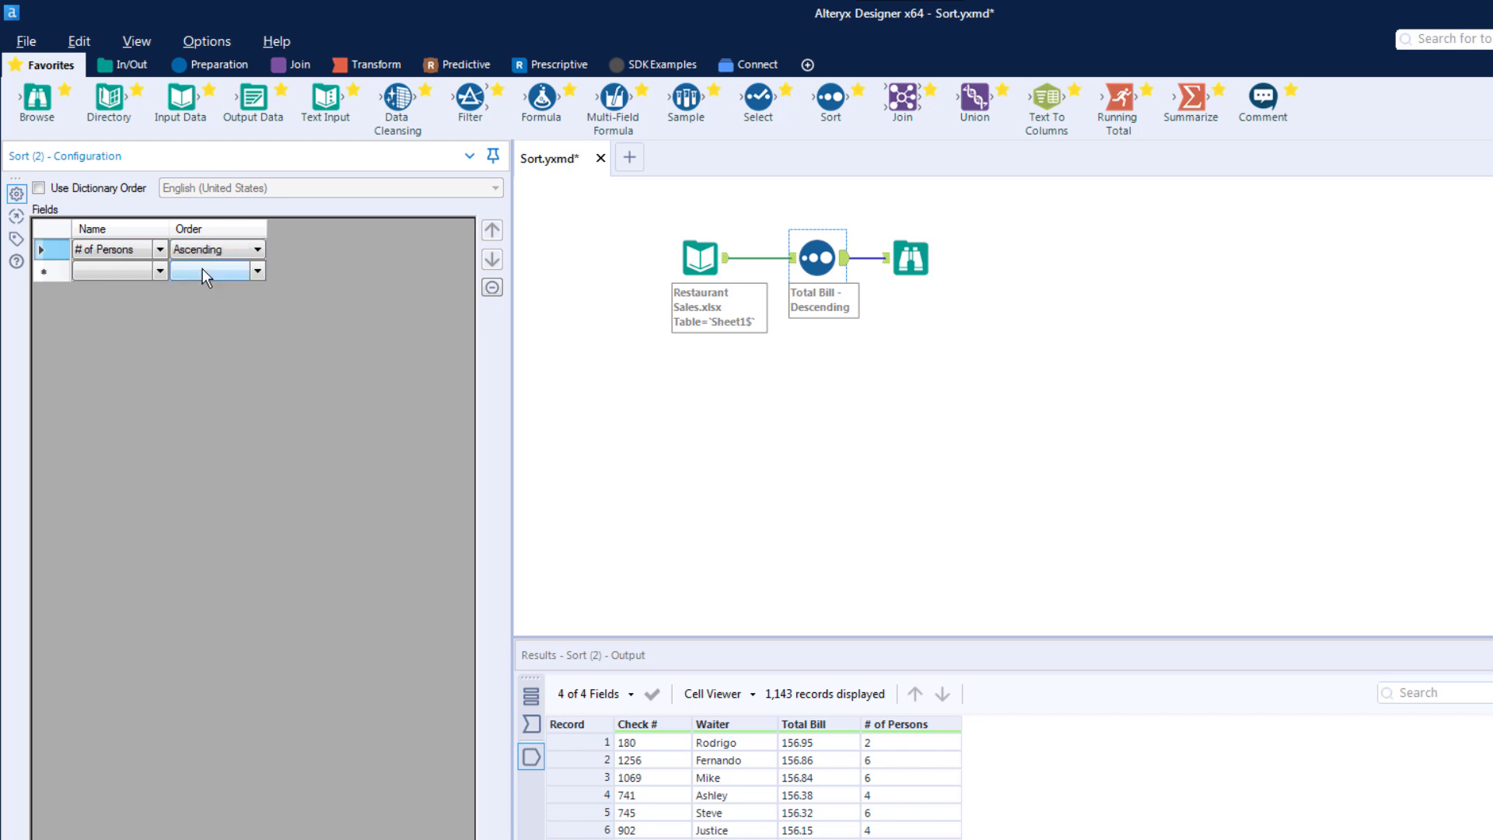
# - Rerun the workflow and review the Browse tool's records sorted by # of Persons
pyautogui.click(890, 361)
pyautogui.hotkey('ctrl', 'r')
pyautogui.click(1141, 606)
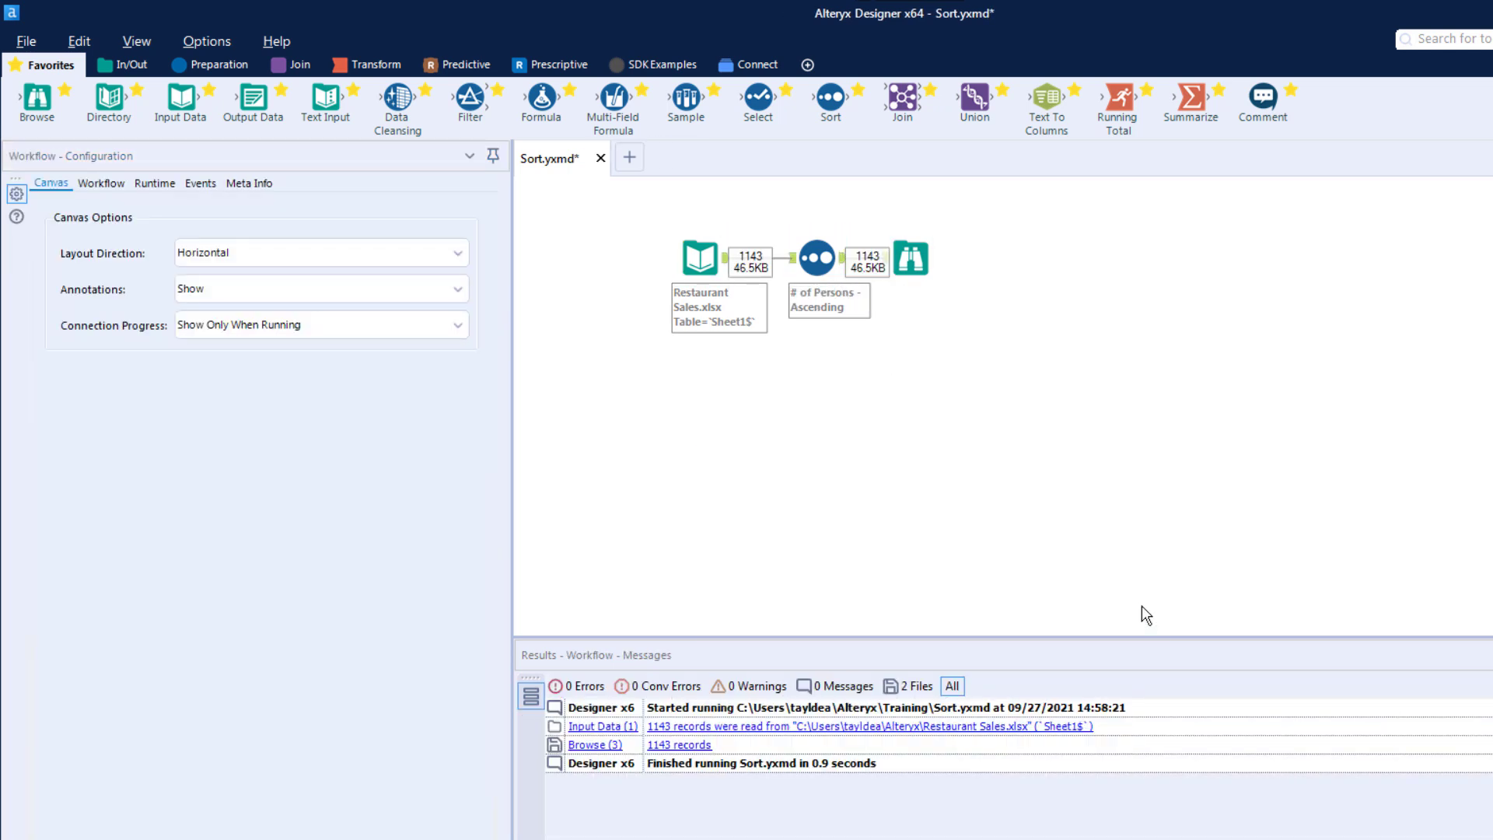
pyautogui.click(911, 257)
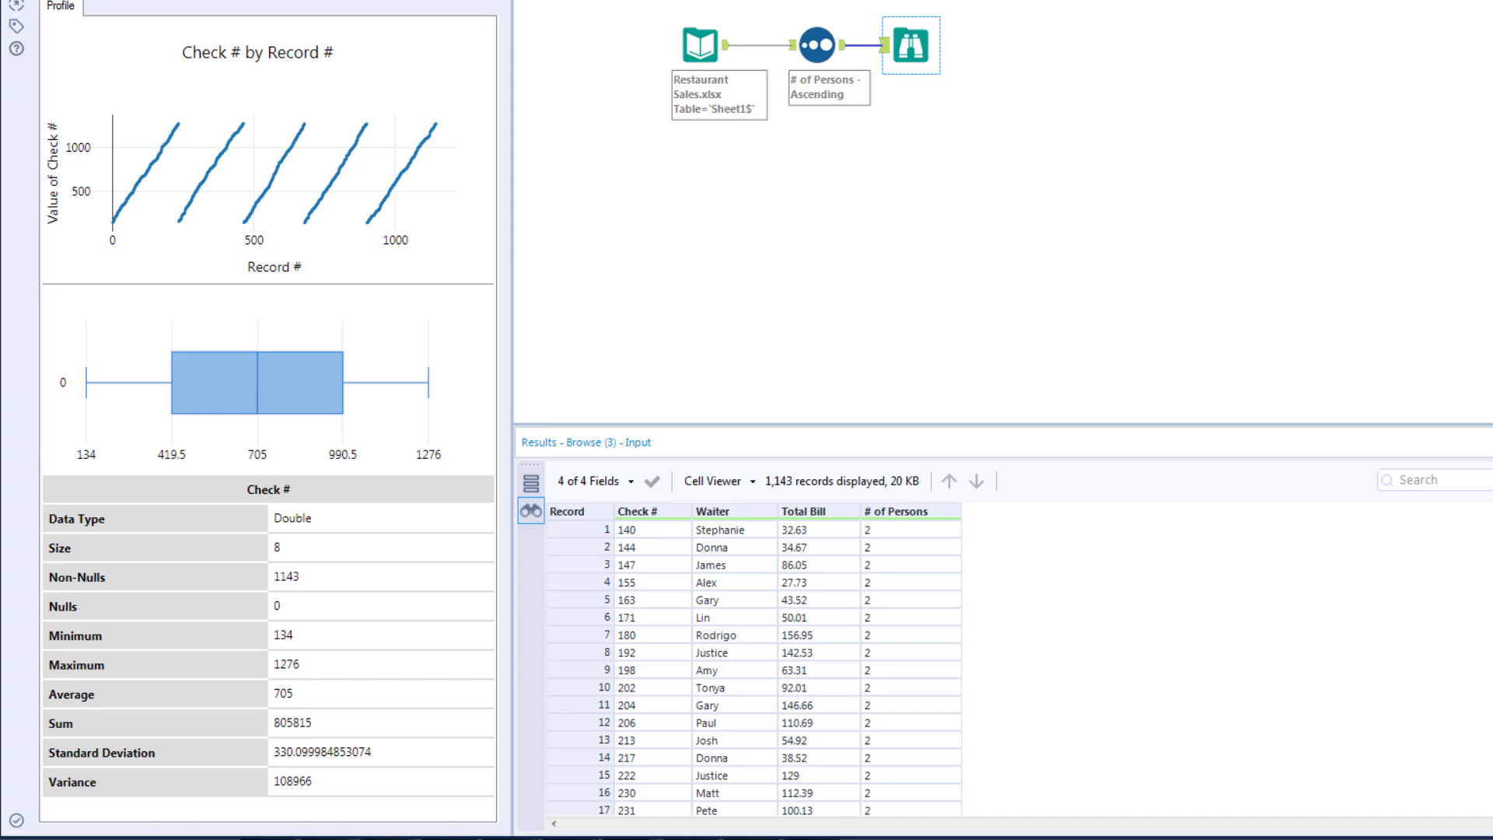
pyautogui.scroll(-20, 754, 668)
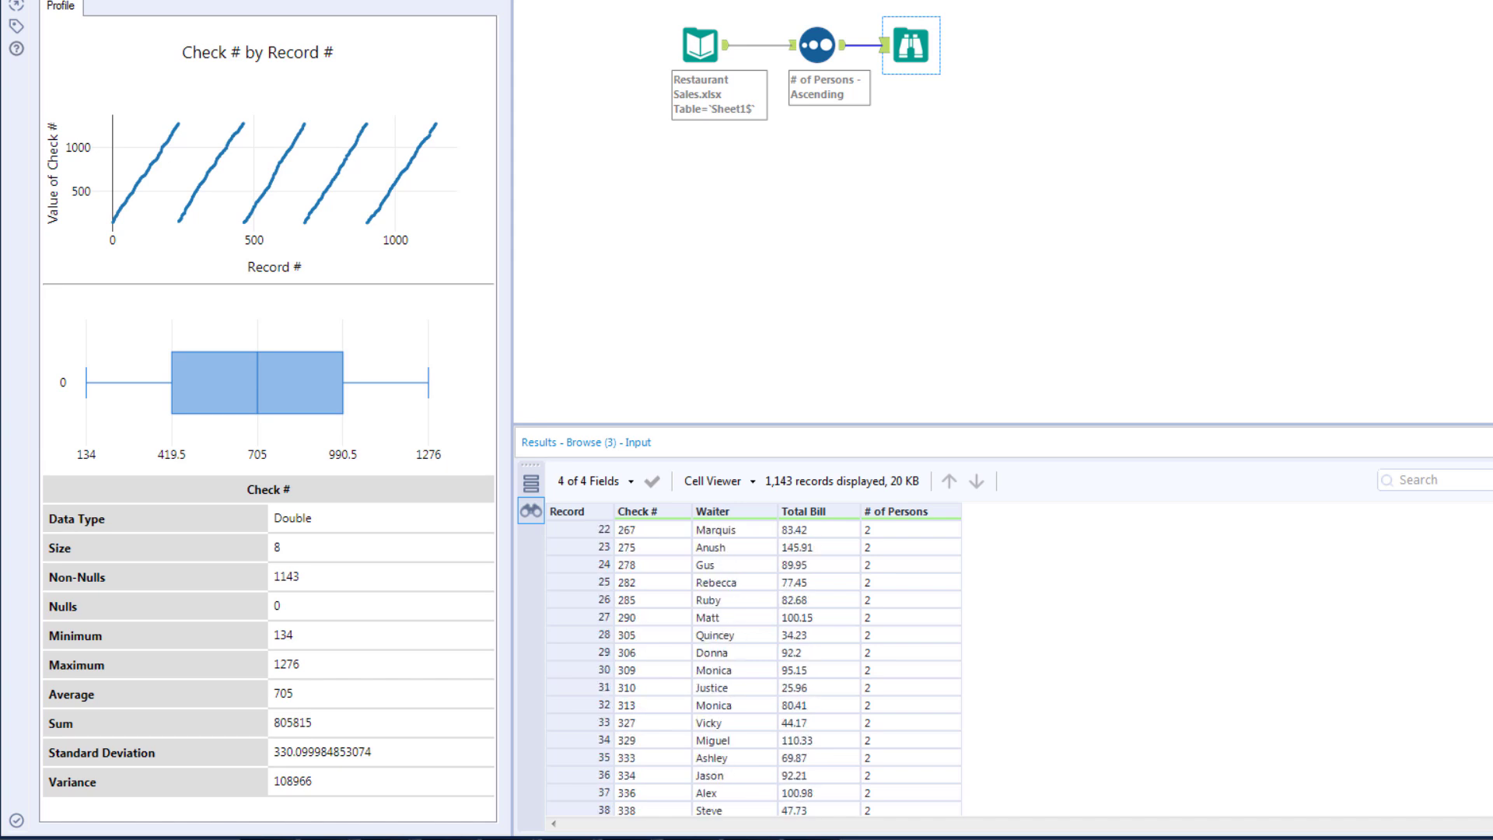
pyautogui.scroll(-20, 754, 669)
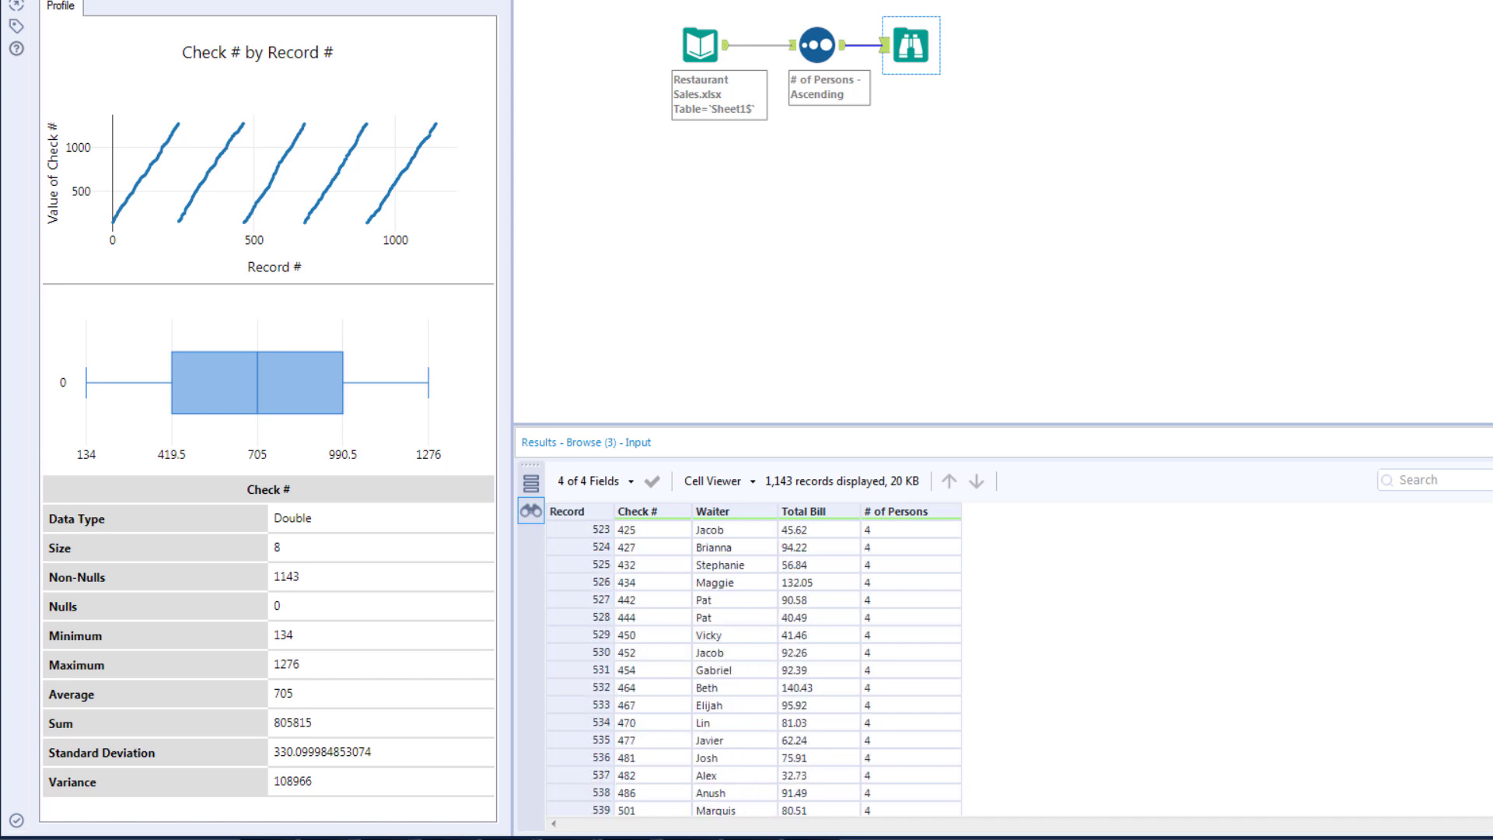
pyautogui.scroll(20, 754, 668)
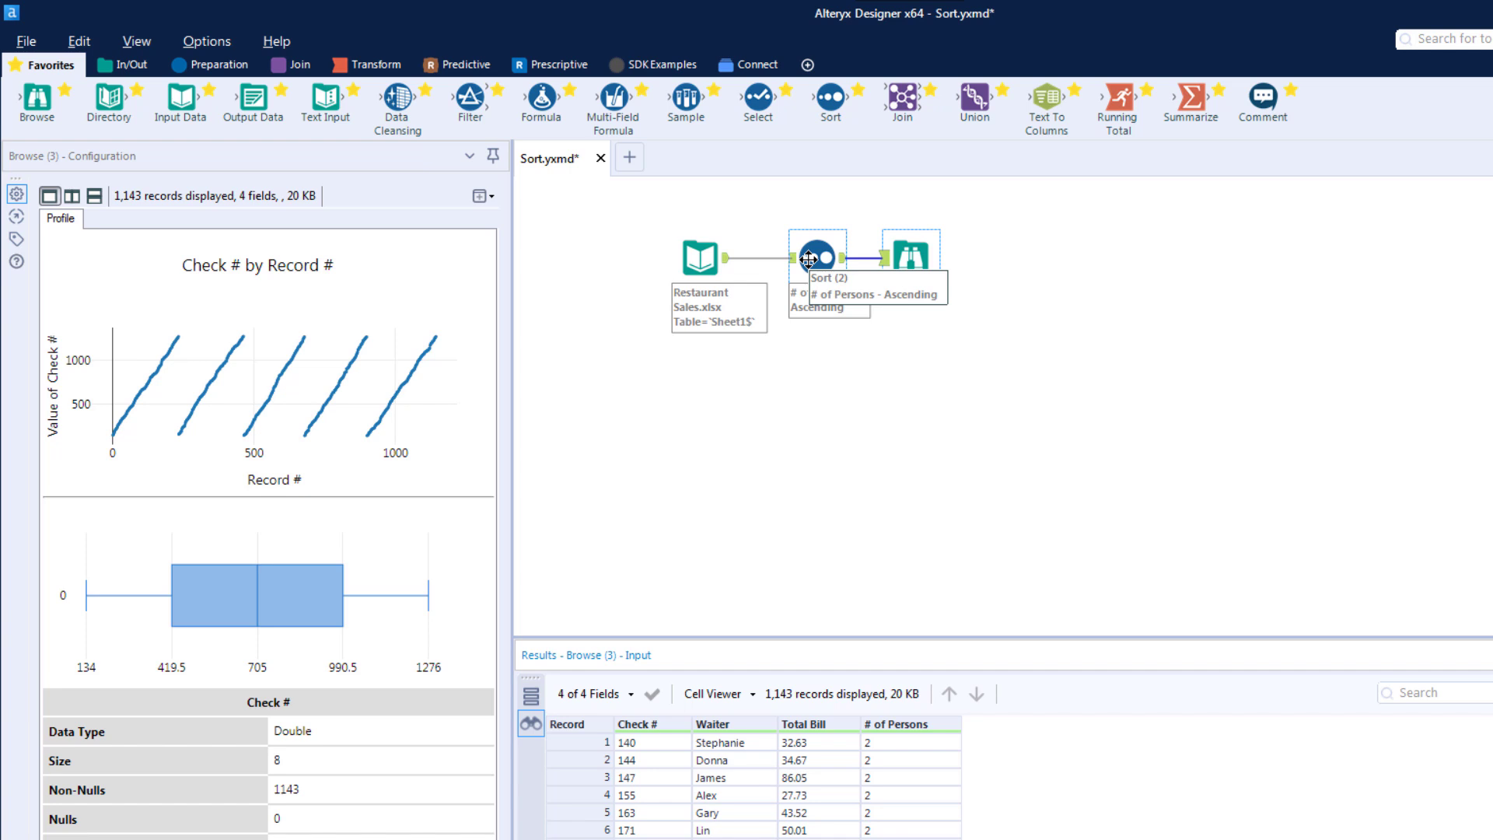
# - Add Total Bill in Descending order as the second sort field in the Sort tool
pyautogui.click(809, 259)
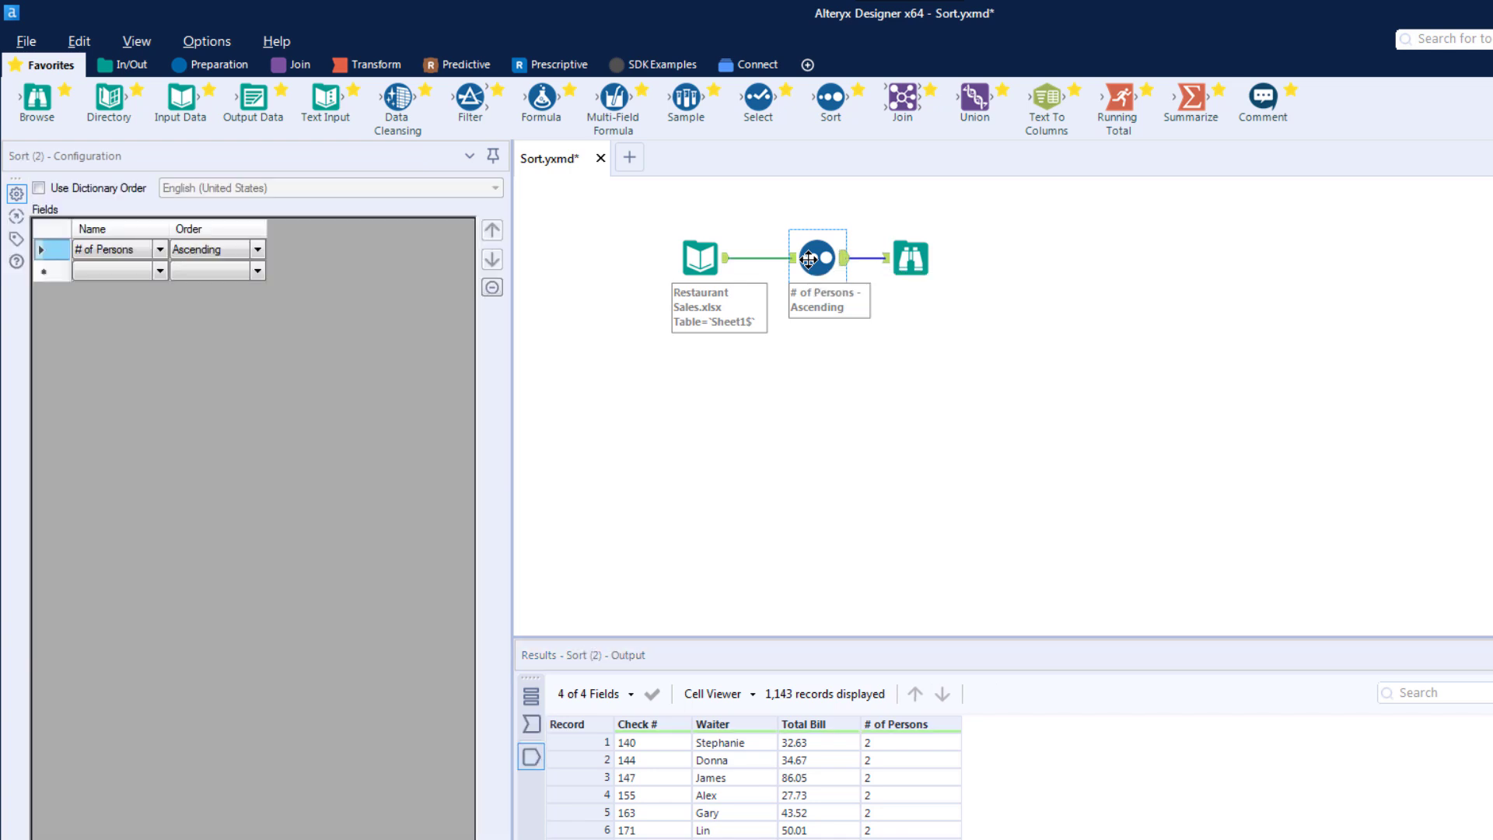
pyautogui.click(160, 270)
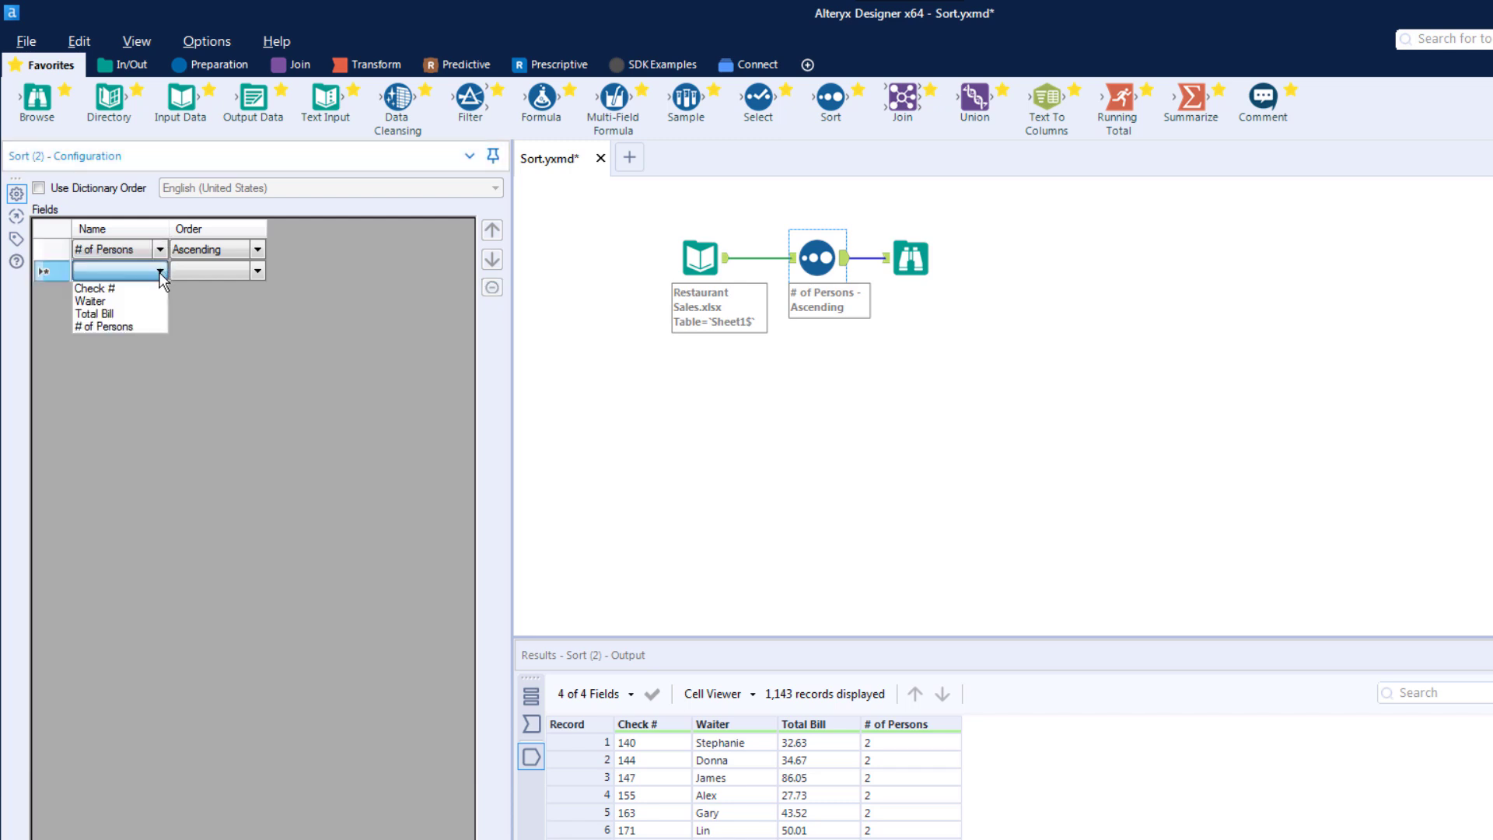
pyautogui.click(126, 314)
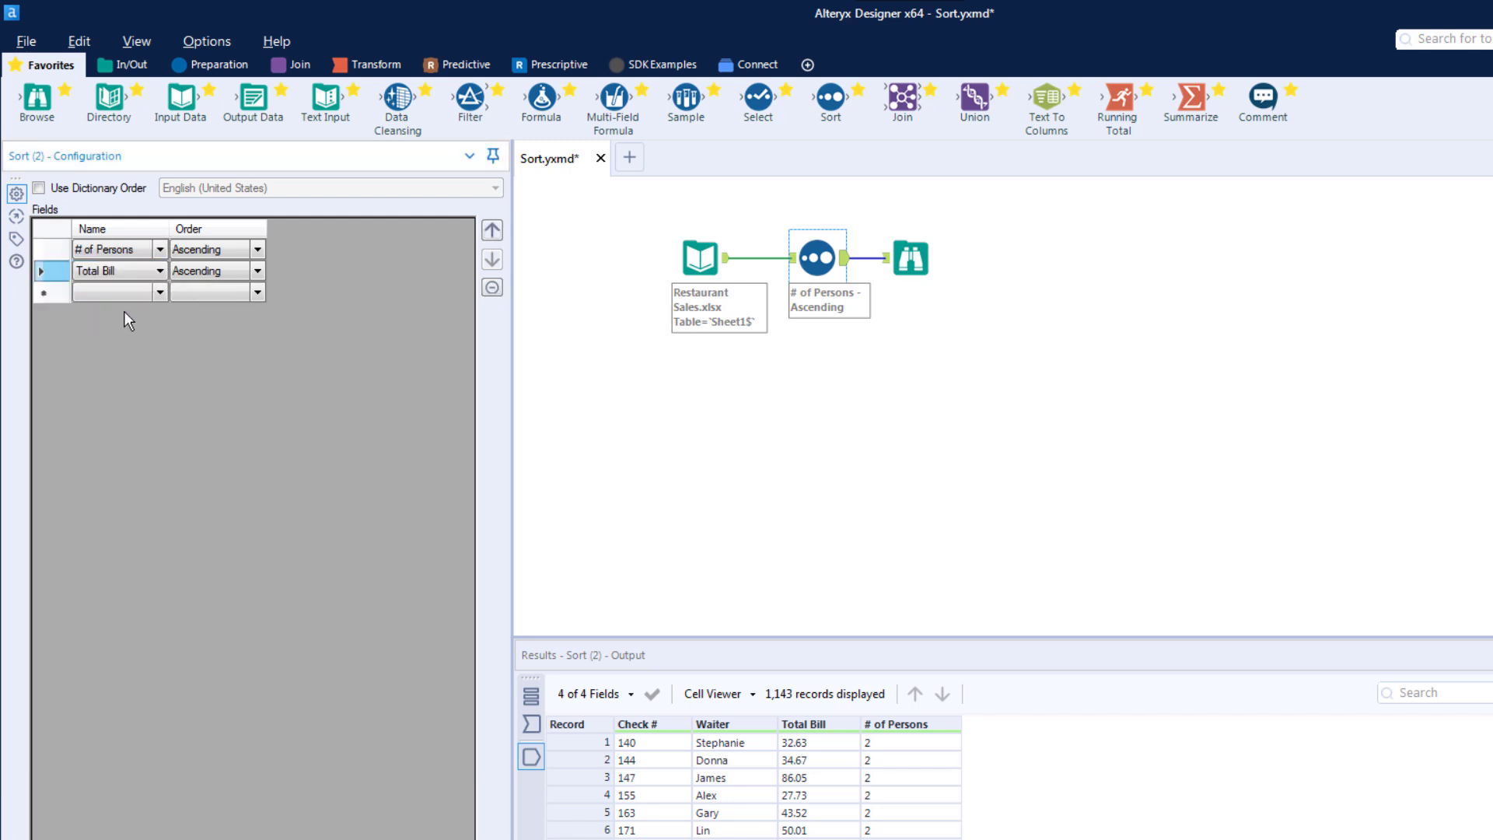
pyautogui.click(257, 273)
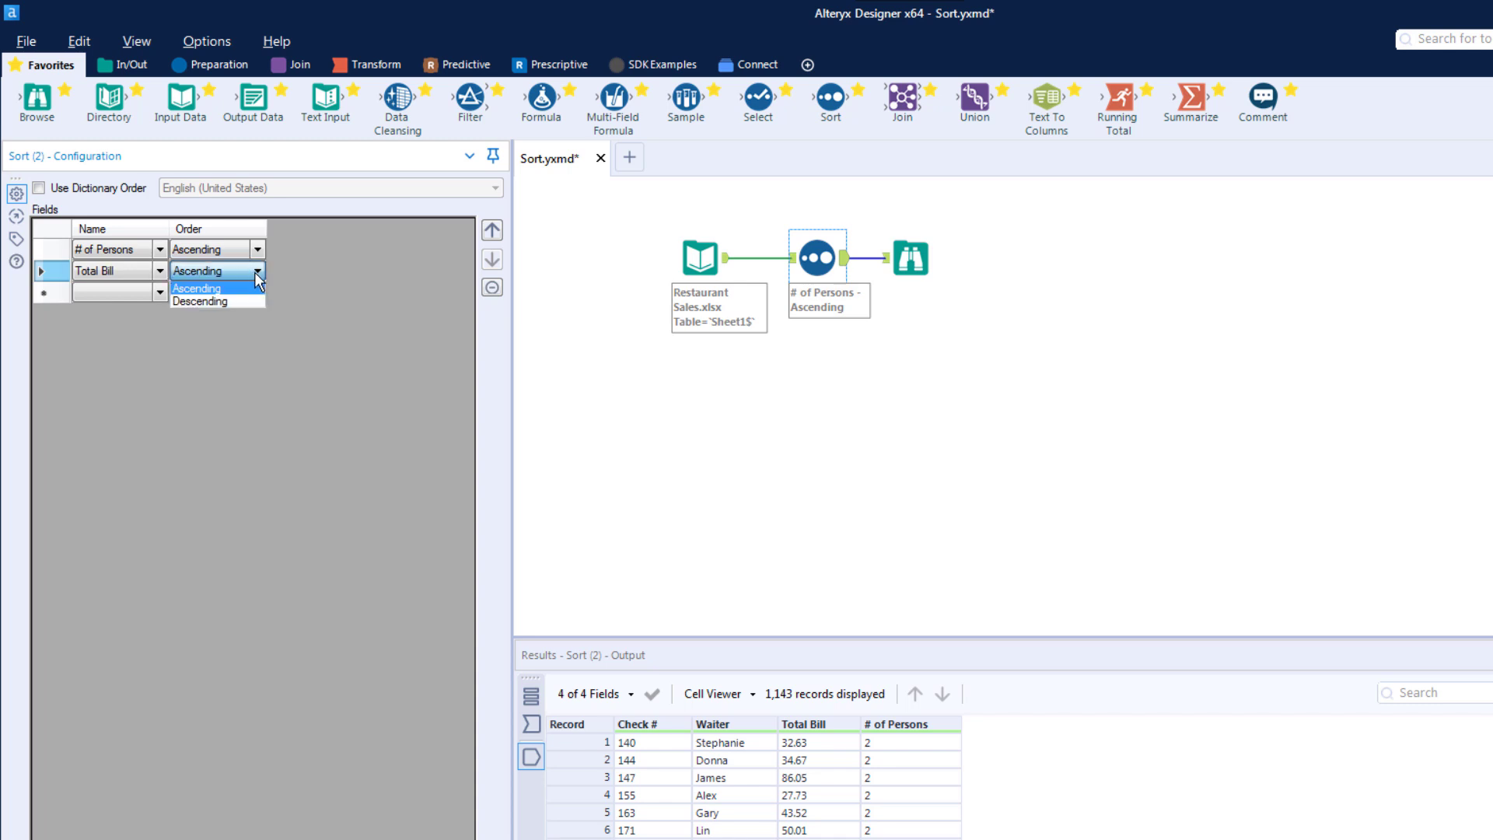
pyautogui.click(216, 300)
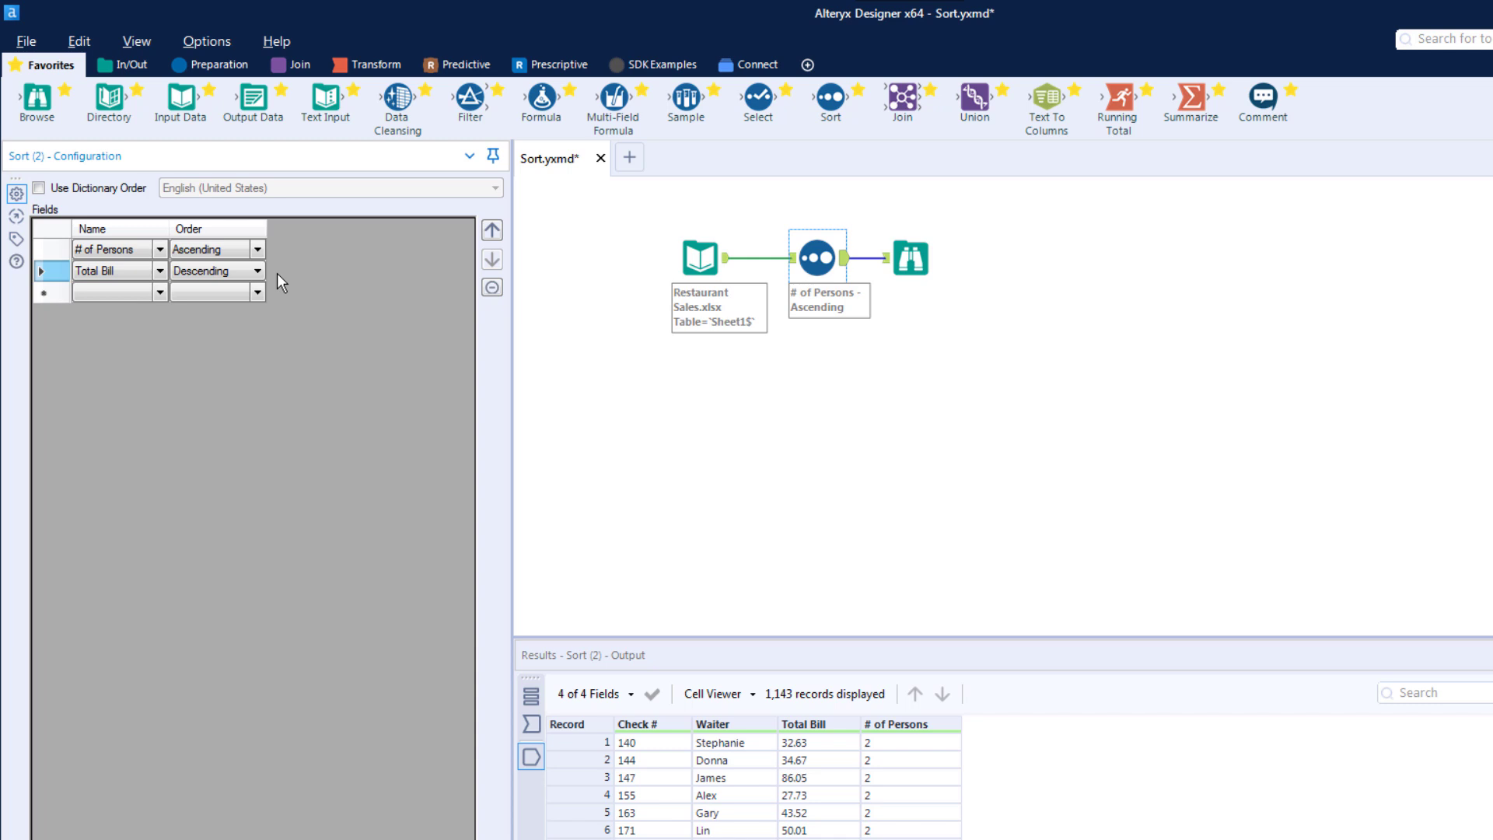
# - Run the workflow with both sort fields and review the Sort output across the party-size groups
pyautogui.click(942, 331)
pyautogui.hotkey('ctrl', 'r')
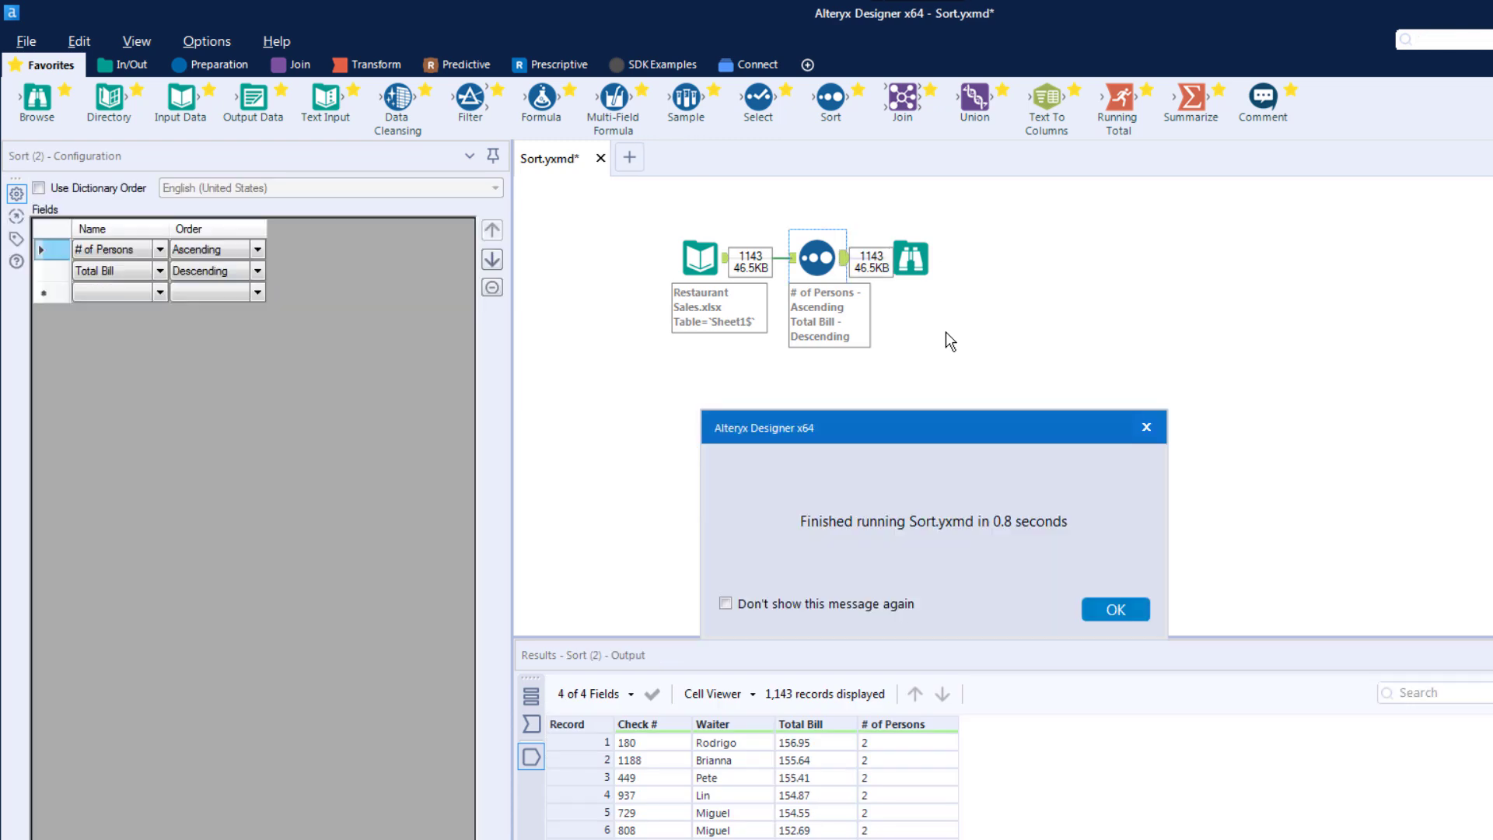
pyautogui.click(1115, 611)
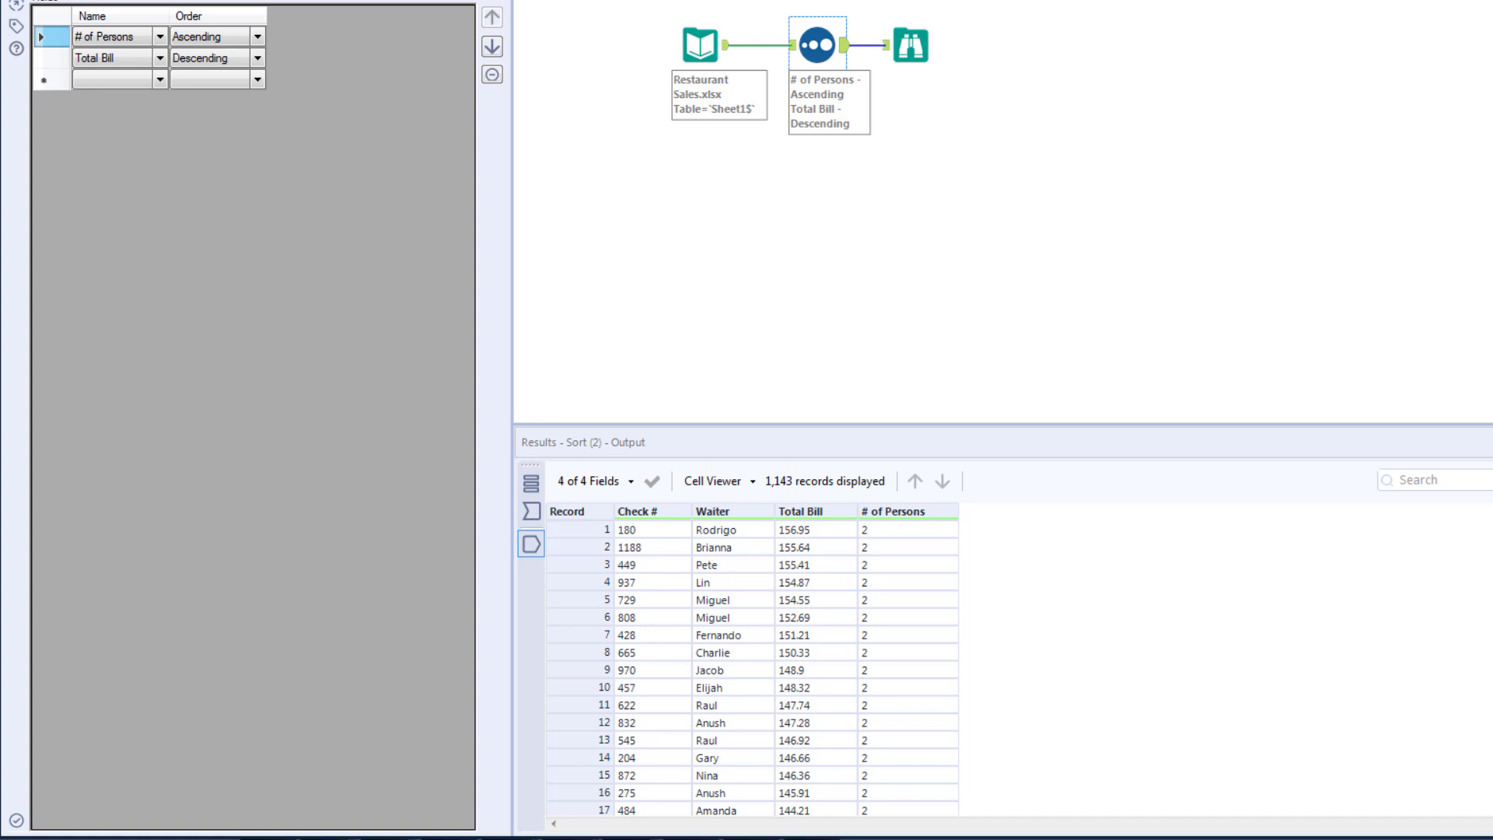
pyautogui.scroll(-20, 1187, 644)
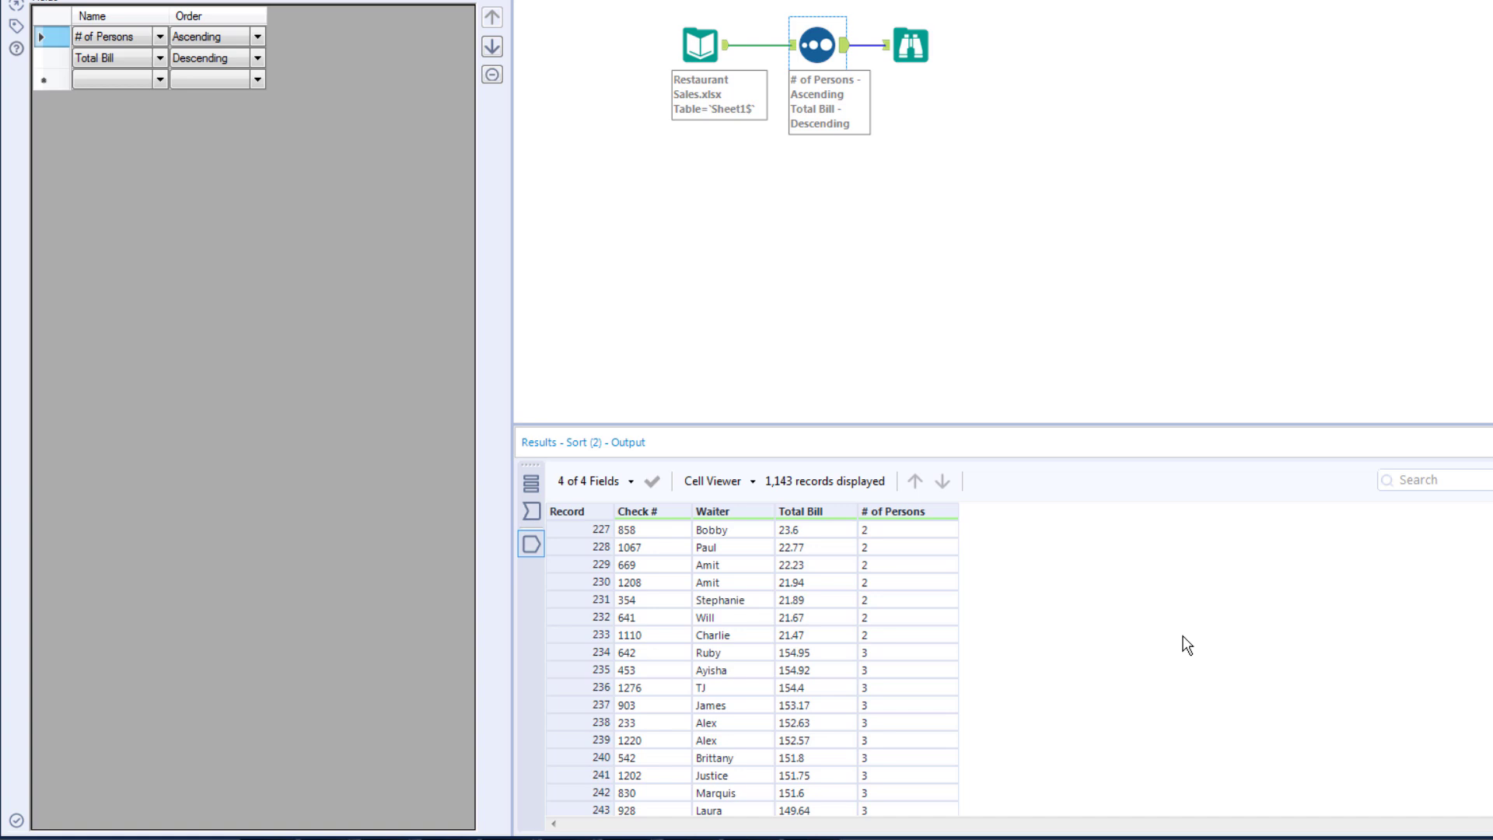
pyautogui.scroll(-1, 1187, 644)
pyautogui.scroll(-1, 1187, 644)
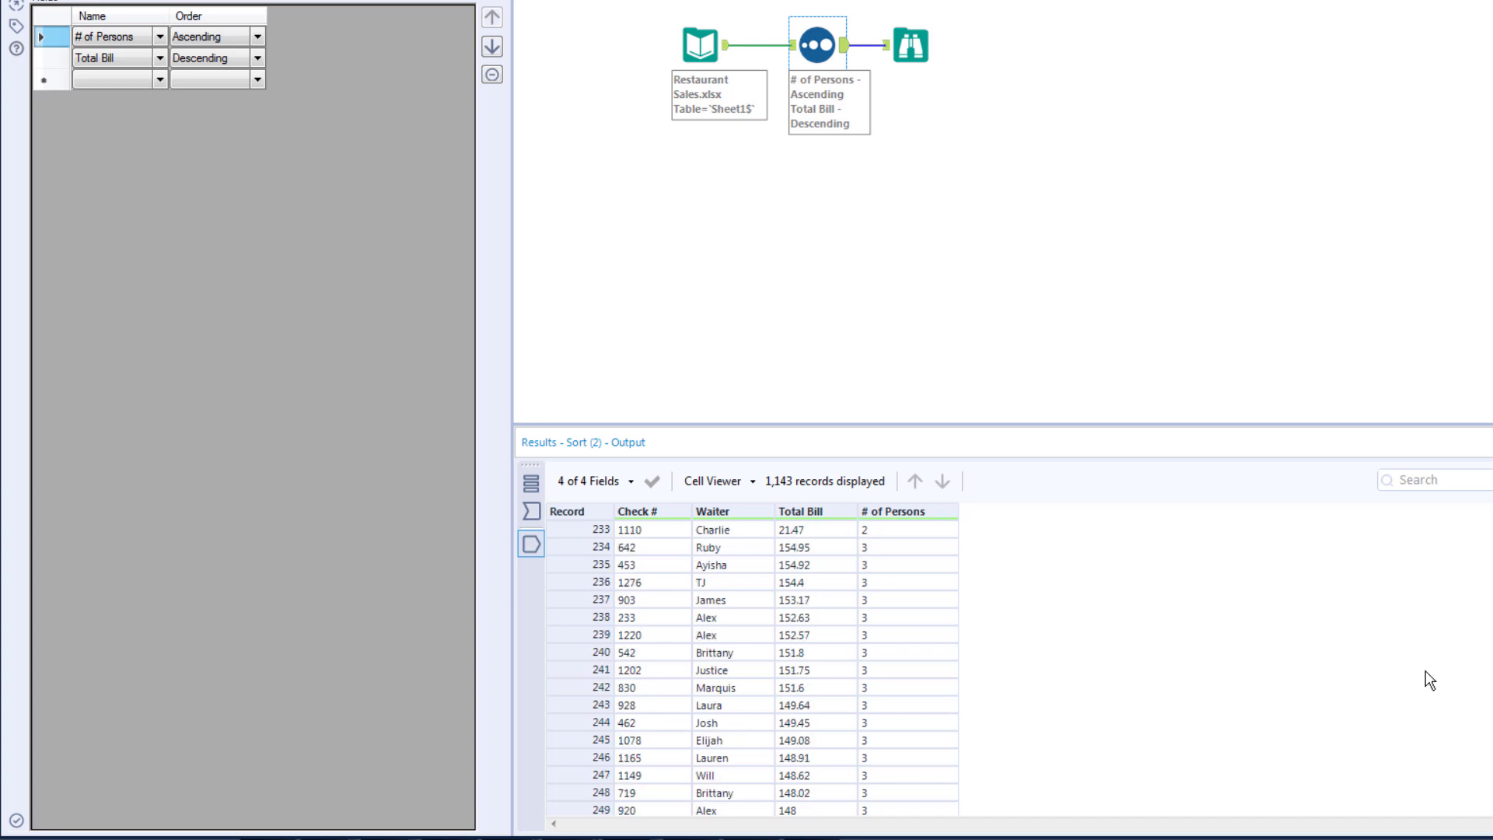
pyautogui.scroll(20, 752, 669)
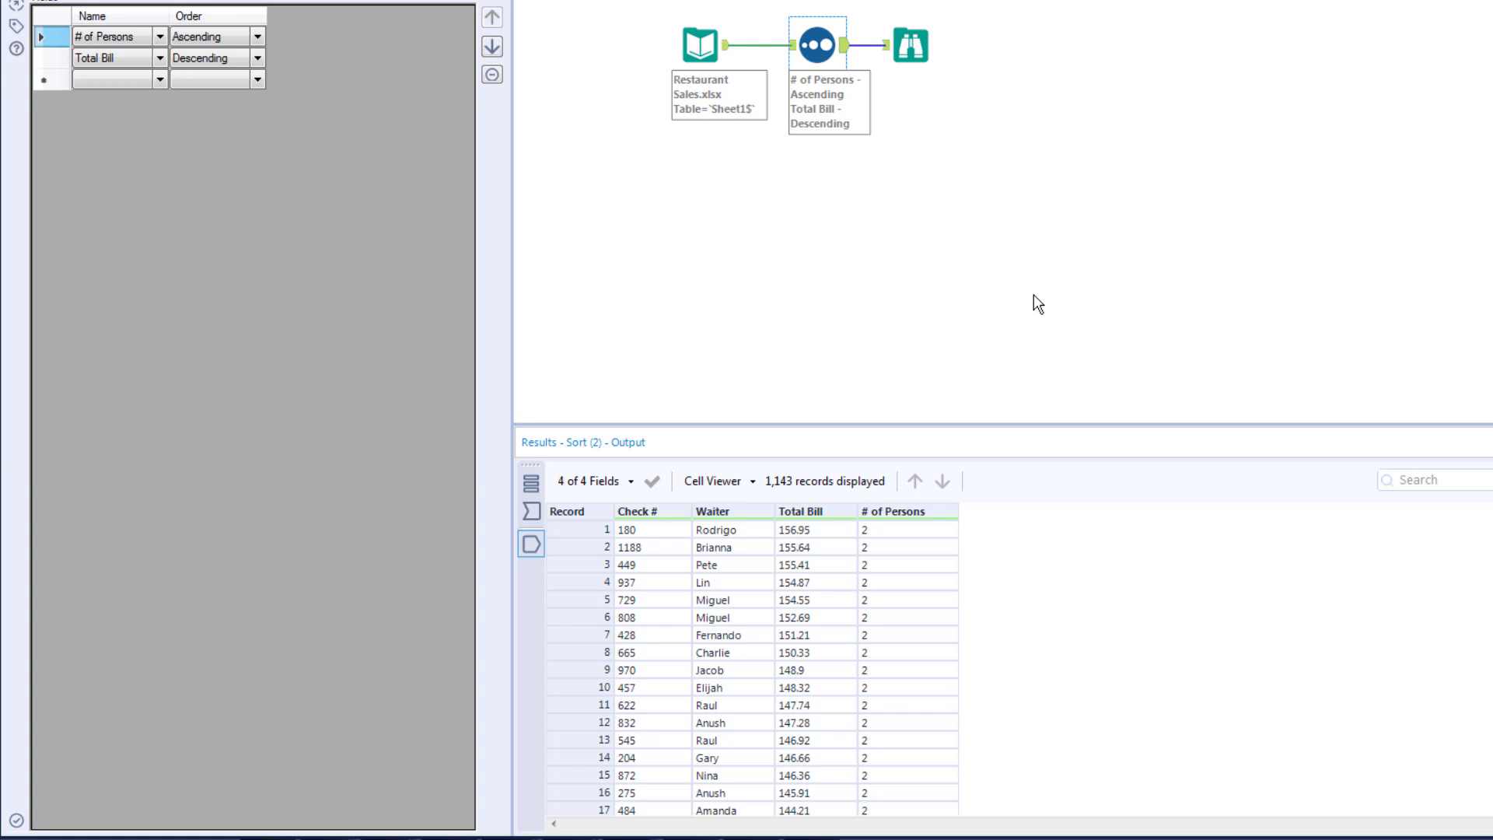
# - Try moving Total Bill above # of Persons in the Sort tool's field priority, and restore the original order
pyautogui.click(45, 57)
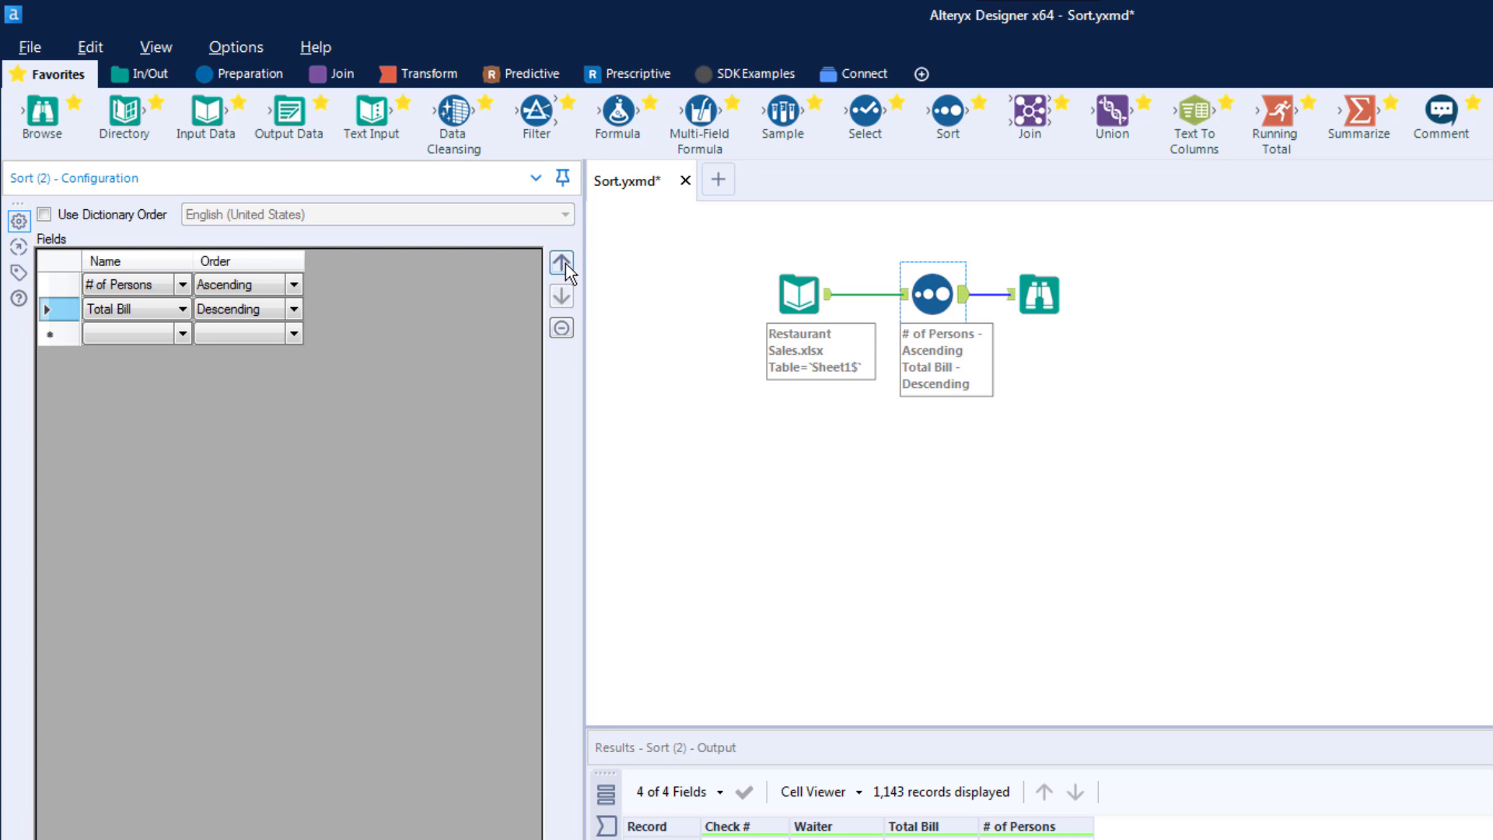
pyautogui.click(562, 263)
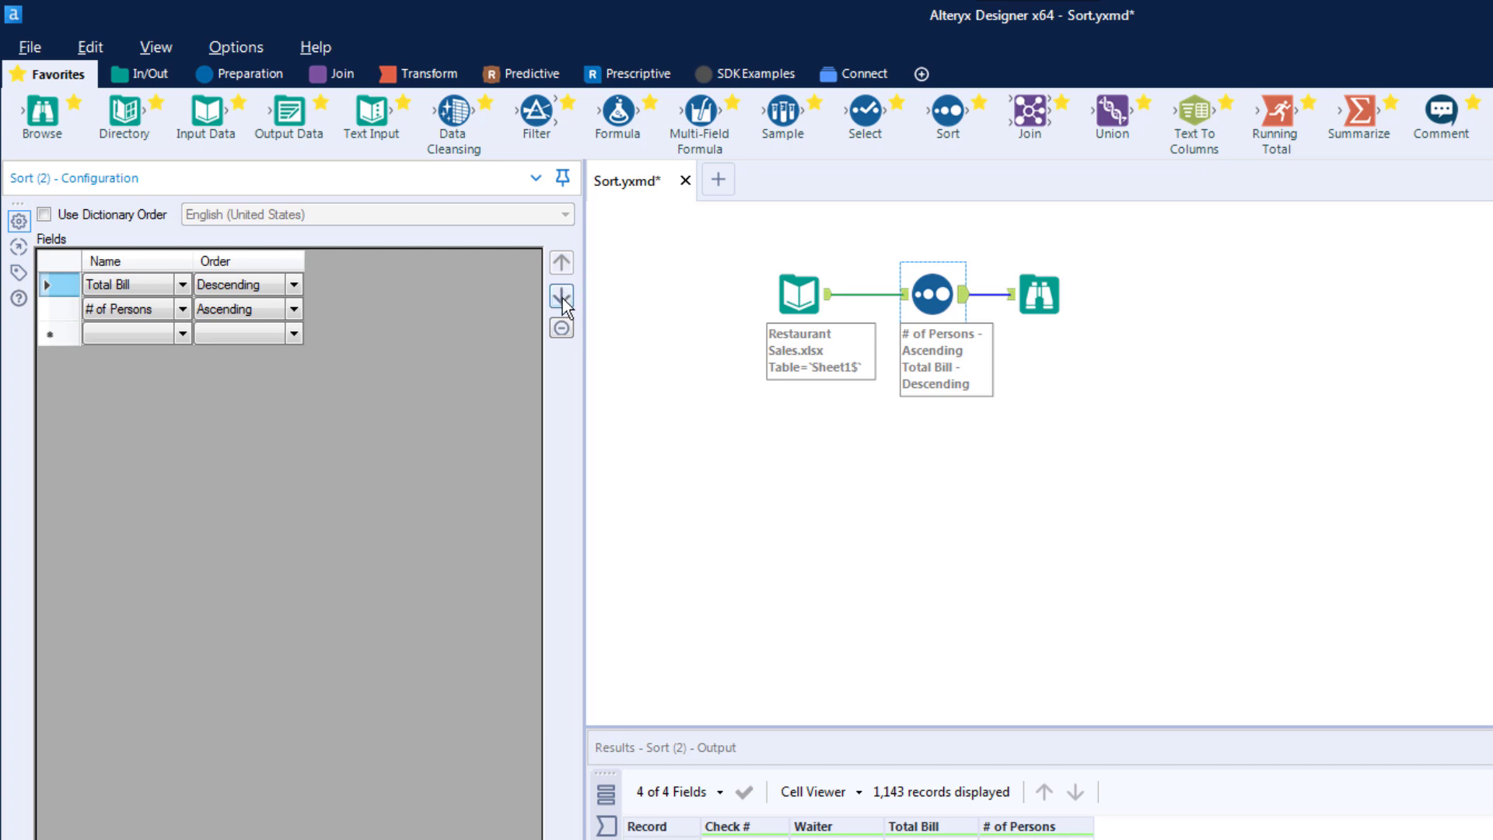
pyautogui.click(562, 297)
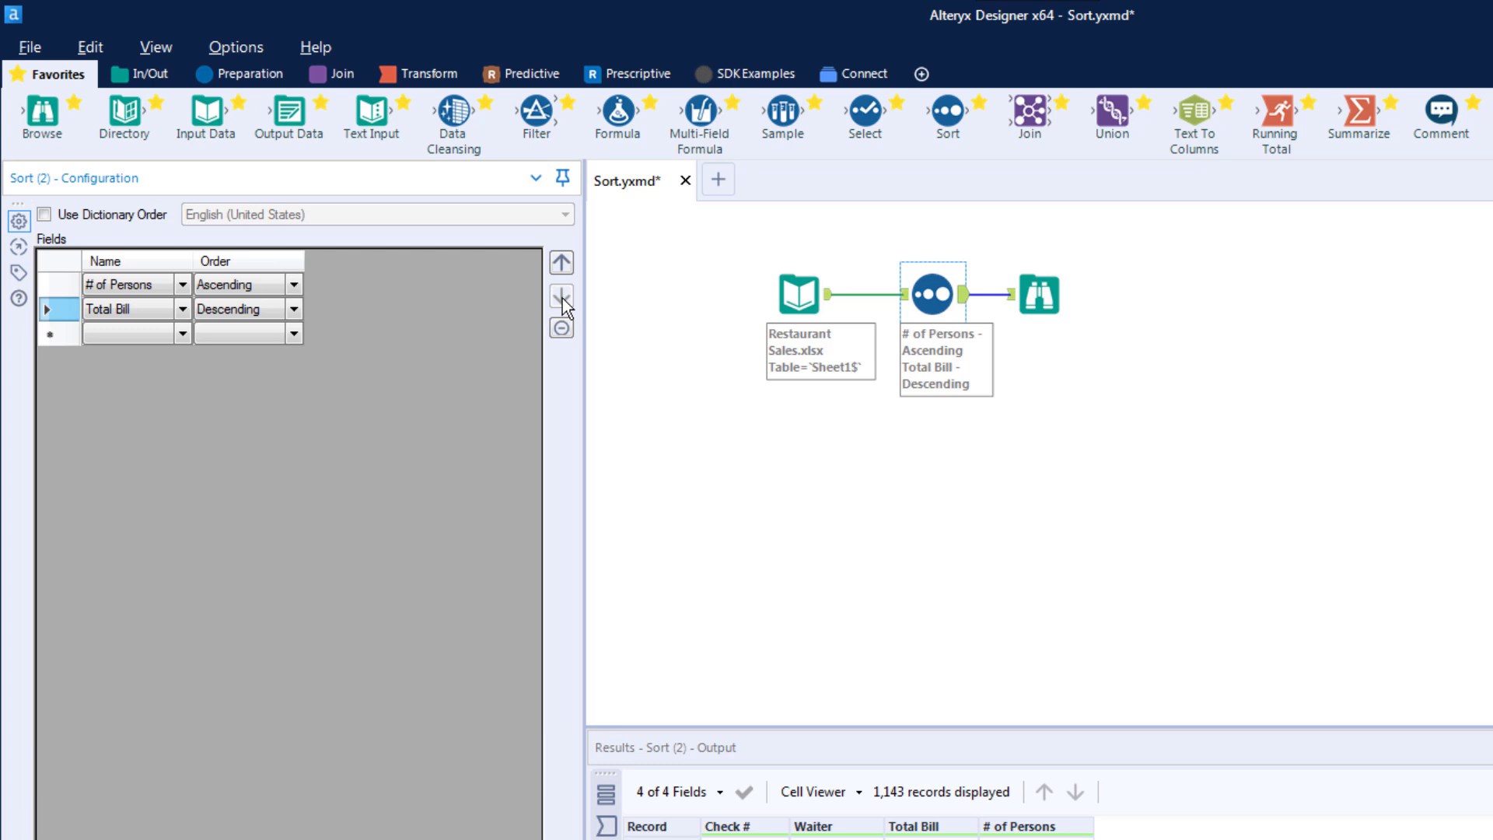
# - Duplicate the Input Data, Sort and Browse tool chain and align the copy directly below the original
pyautogui.click(757, 255)
pyautogui.moveTo(758, 255); pyautogui.dragTo(1073, 342)
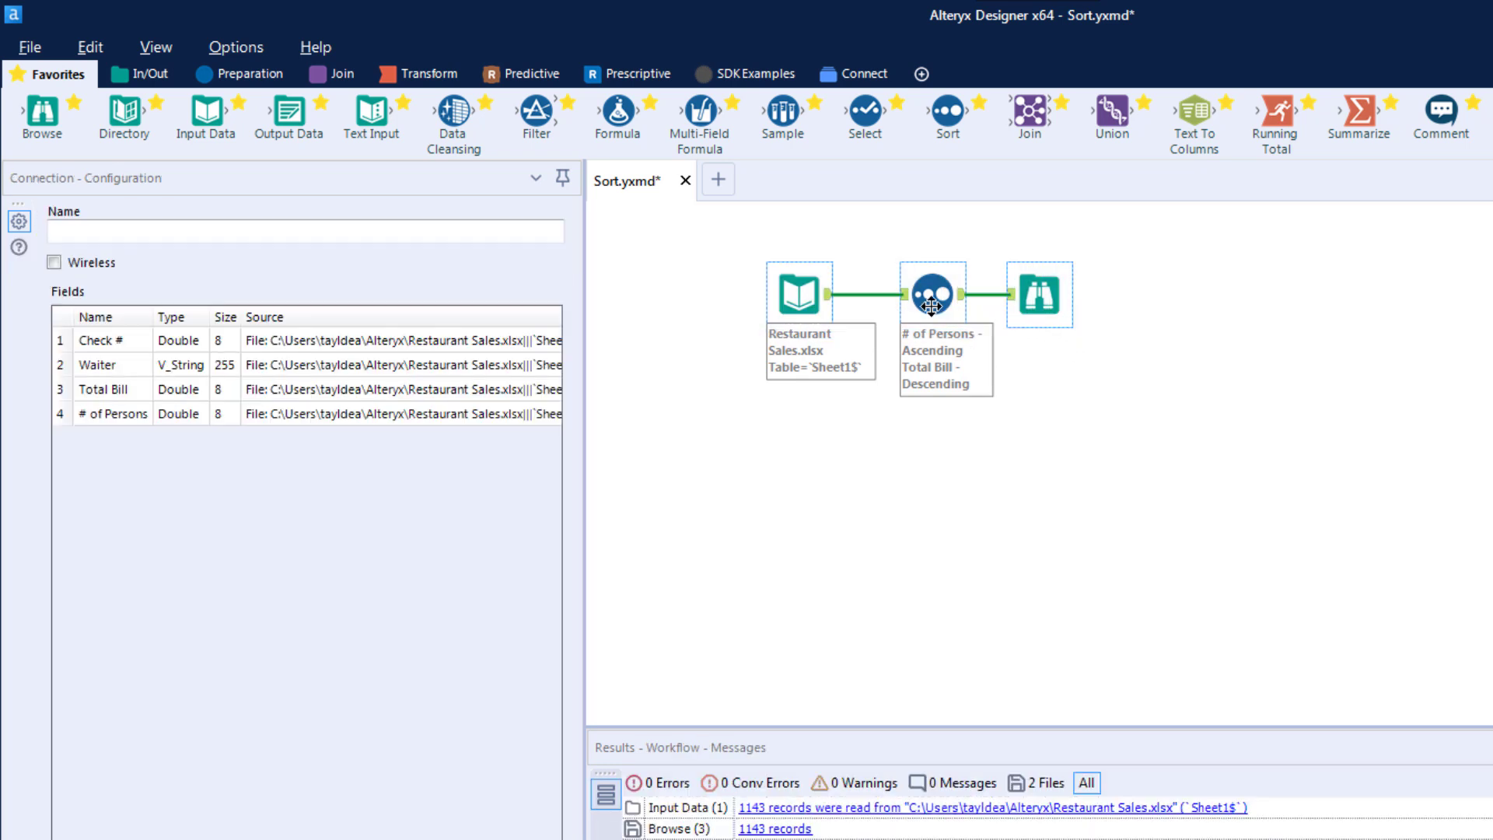
pyautogui.click(785, 451)
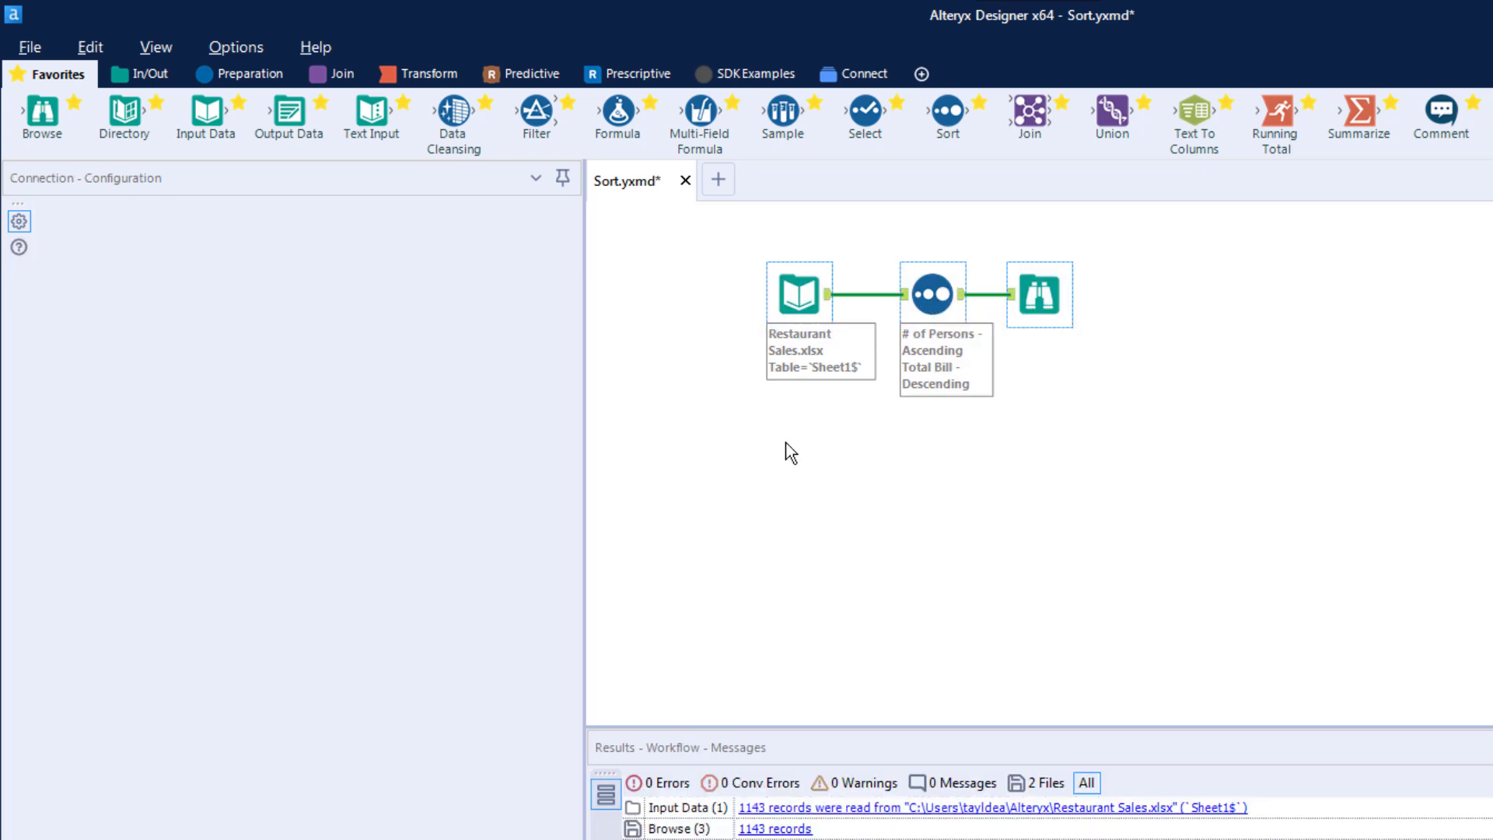
pyautogui.hotkey('ctrl', 'v')
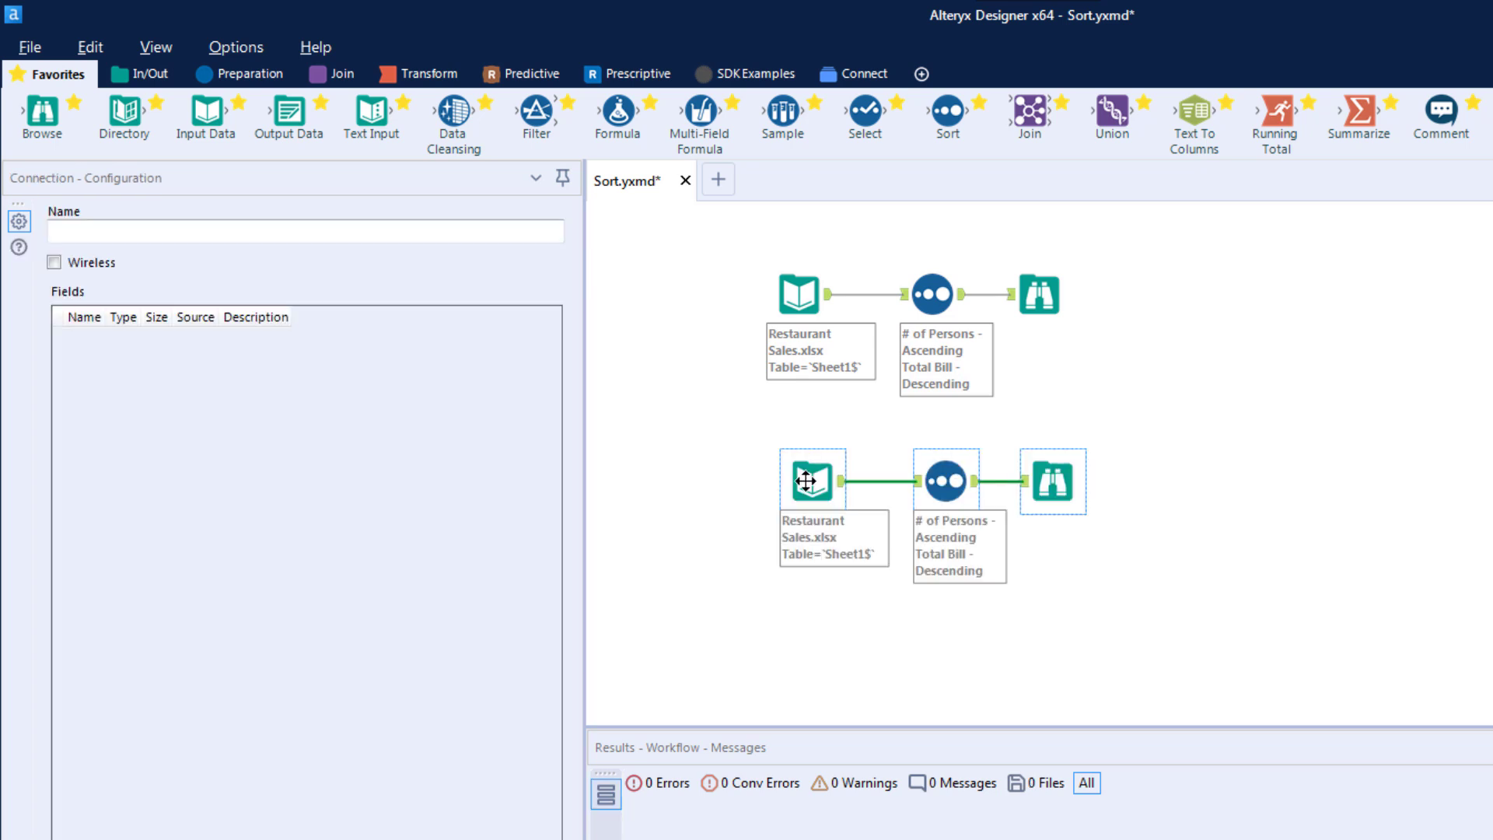
pyautogui.moveTo(806, 481); pyautogui.dragTo(793, 480)
# - In the copied Sort tool, remove the # of Persons field and set the remaining sort field to Waiter with Ascending order
pyautogui.click(940, 481)
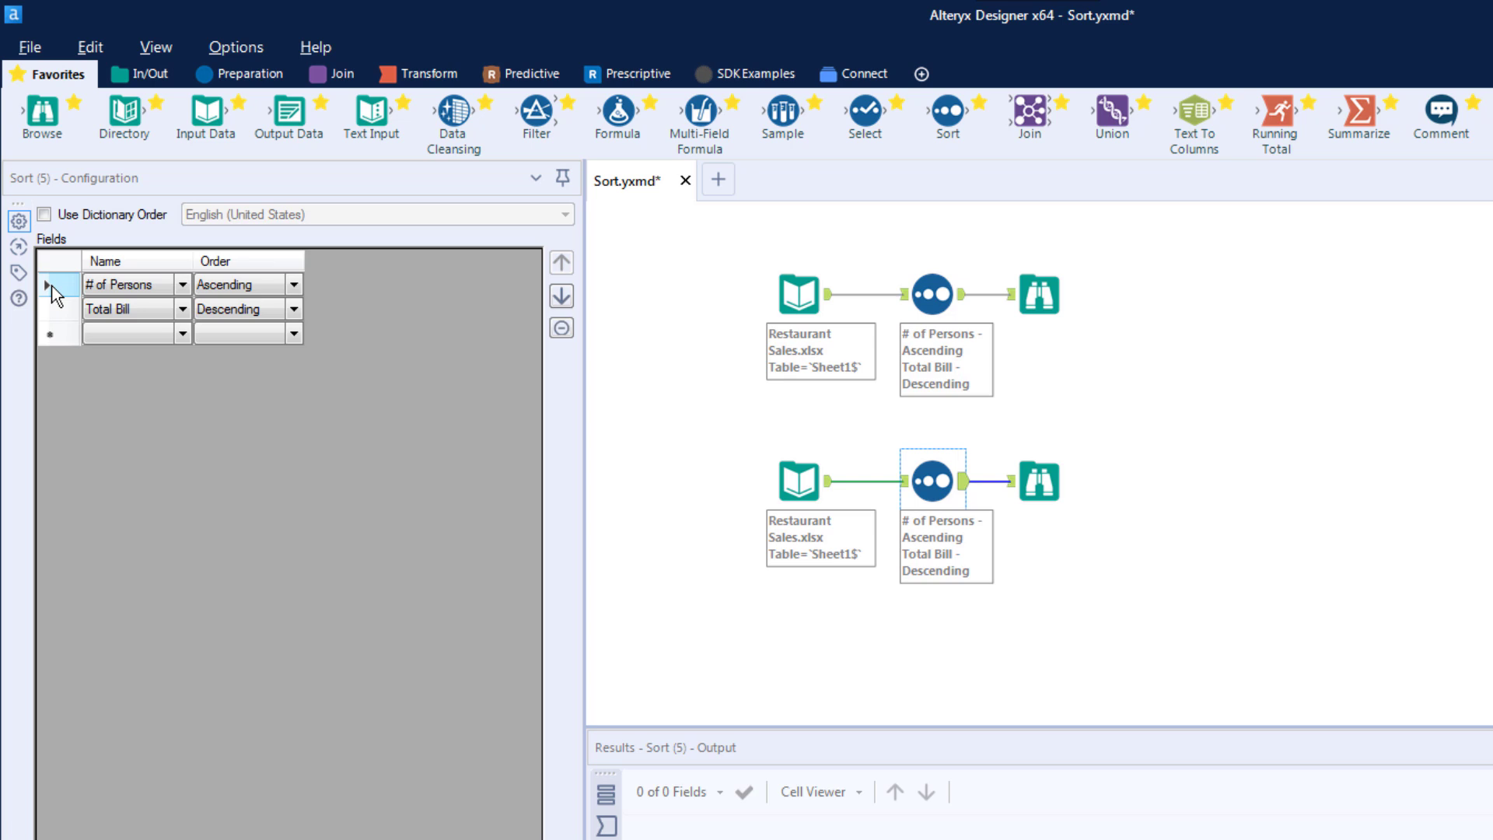
pyautogui.click(126, 310)
pyautogui.click(562, 329)
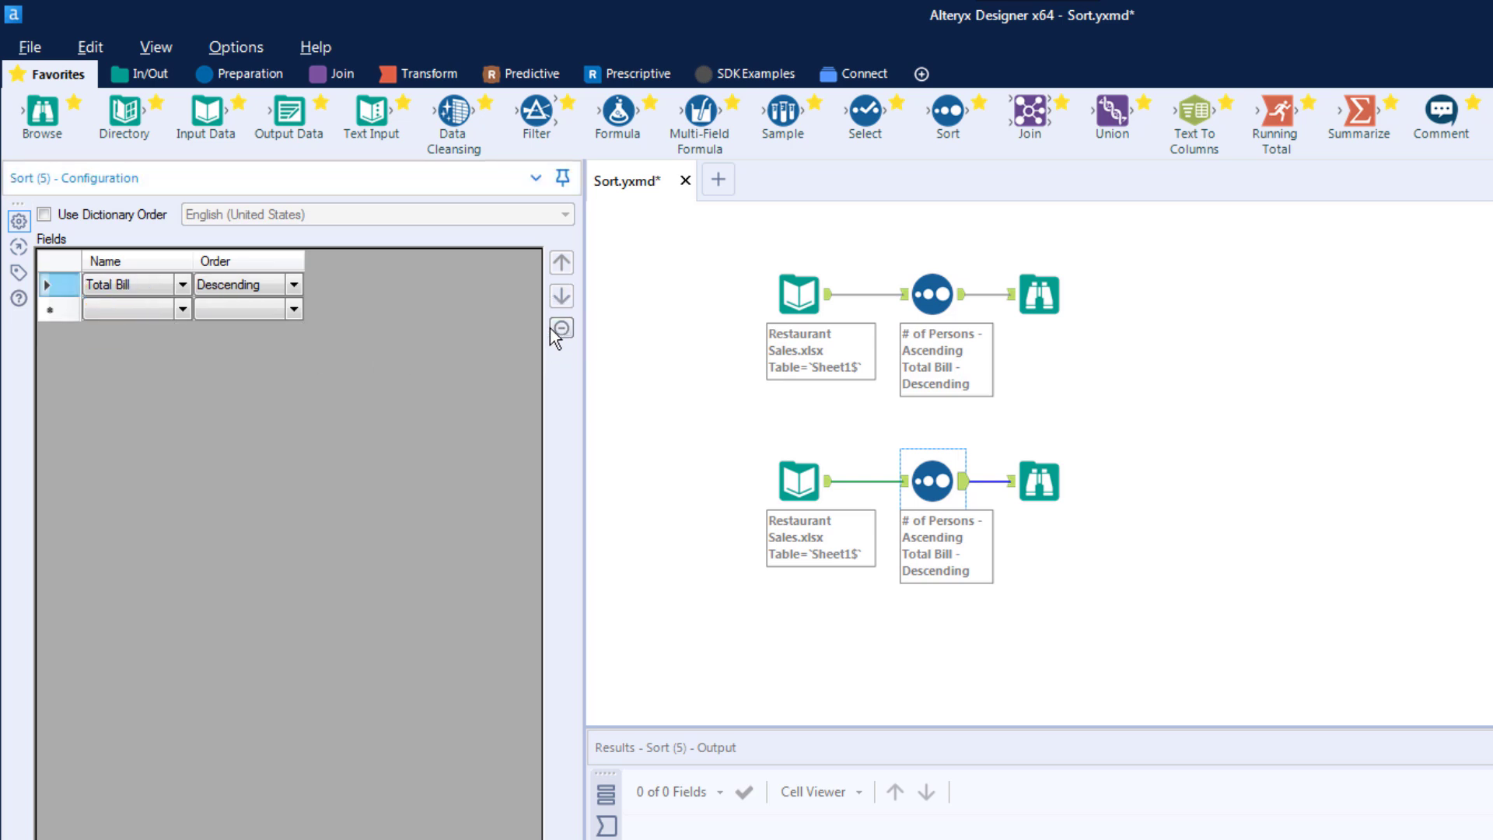
pyautogui.click(182, 285)
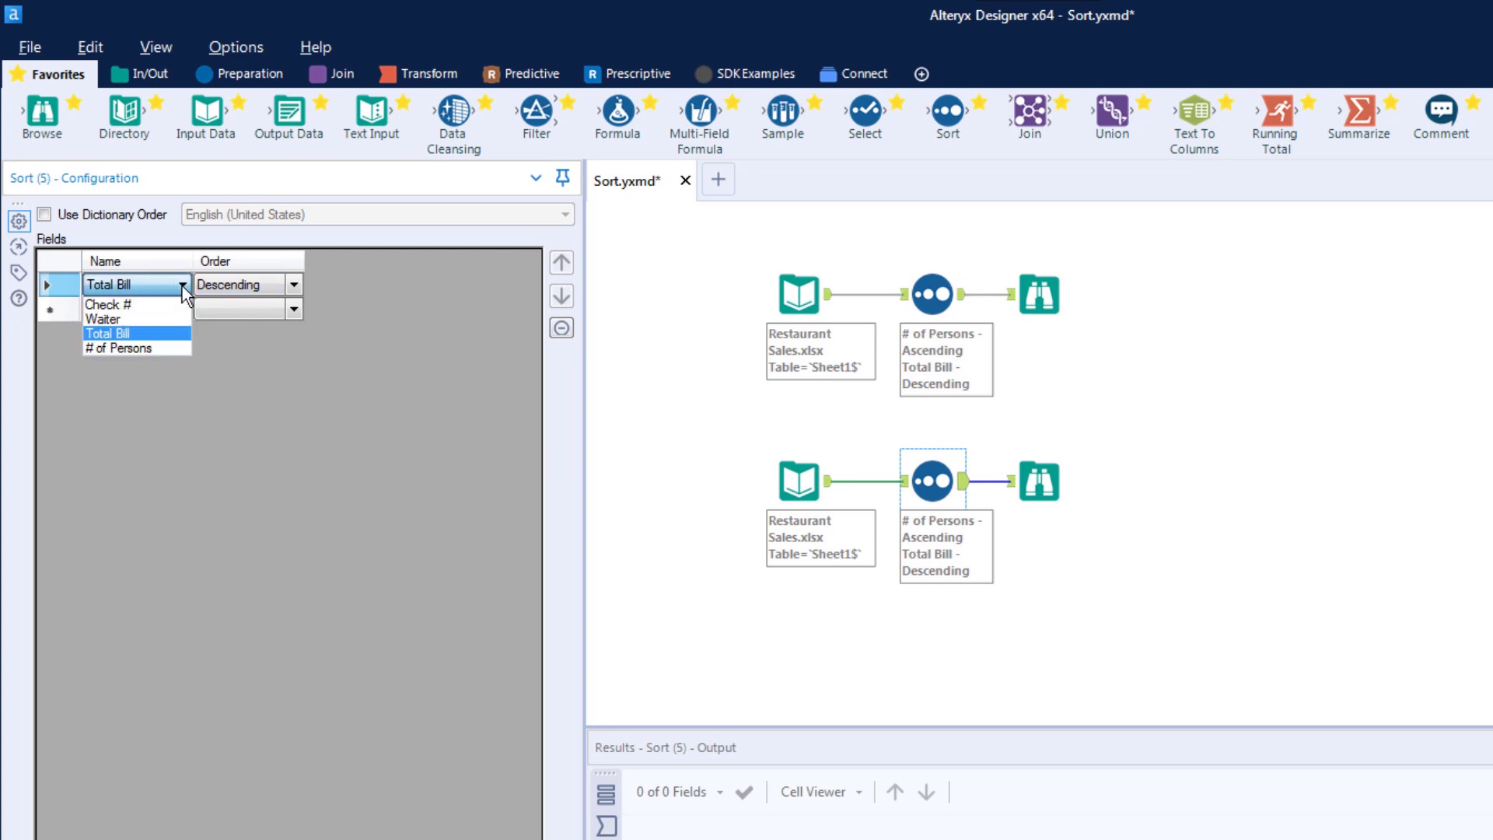
pyautogui.click(136, 319)
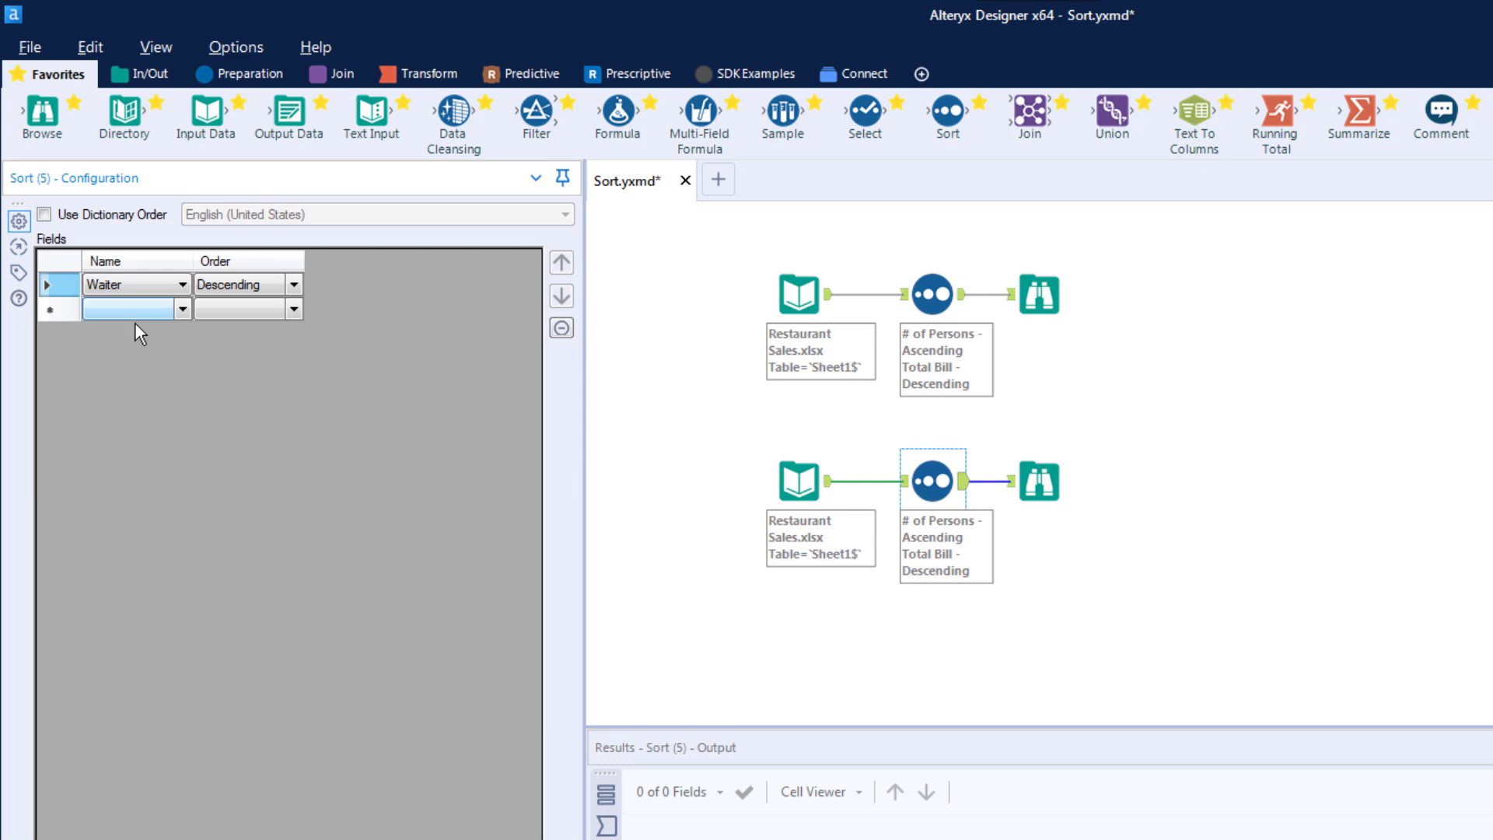
pyautogui.click(294, 284)
pyautogui.click(241, 305)
# - Run the workflow and open the results of the copied chain's Browse tool
pyautogui.hotkey('ctrl', 'r')
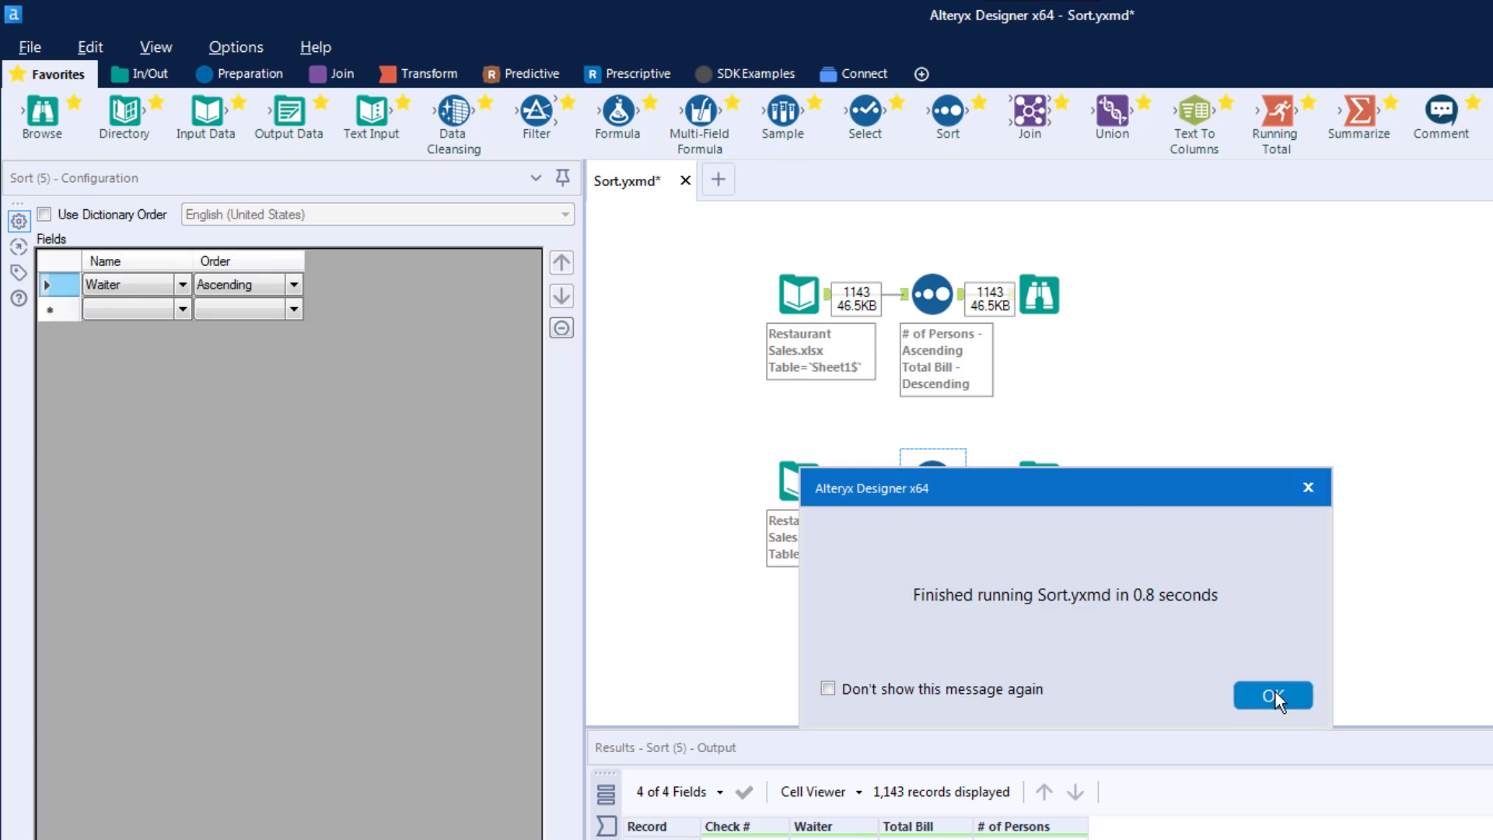
pyautogui.click(1275, 695)
pyautogui.click(1042, 484)
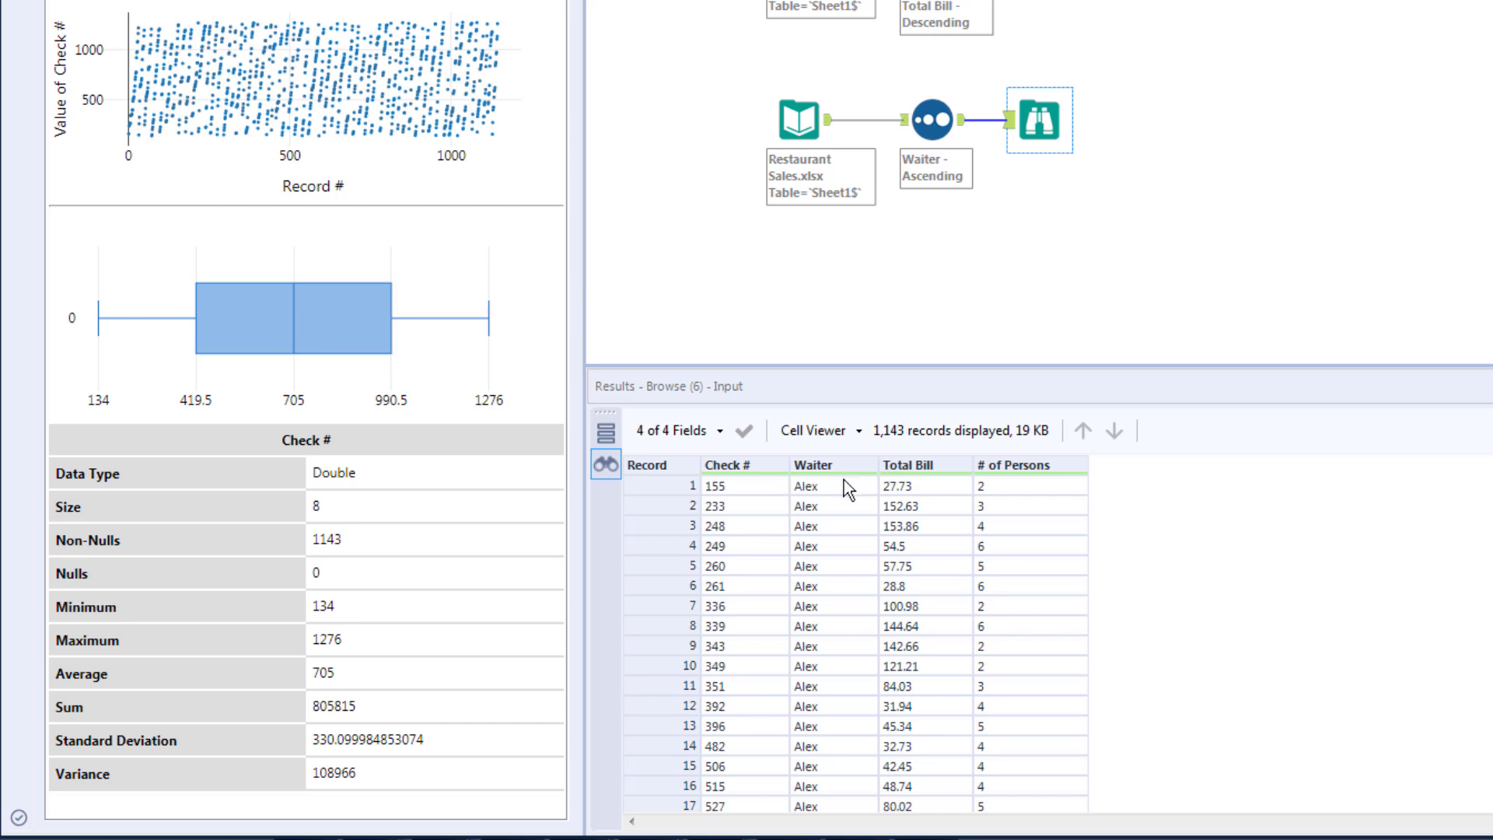
# - Examine the Browse tool's records to check the alphabetical order of the Waiter column
pyautogui.click(1125, 540)
pyautogui.scroll(-3, 1126, 540)
pyautogui.scroll(-4, 1126, 539)
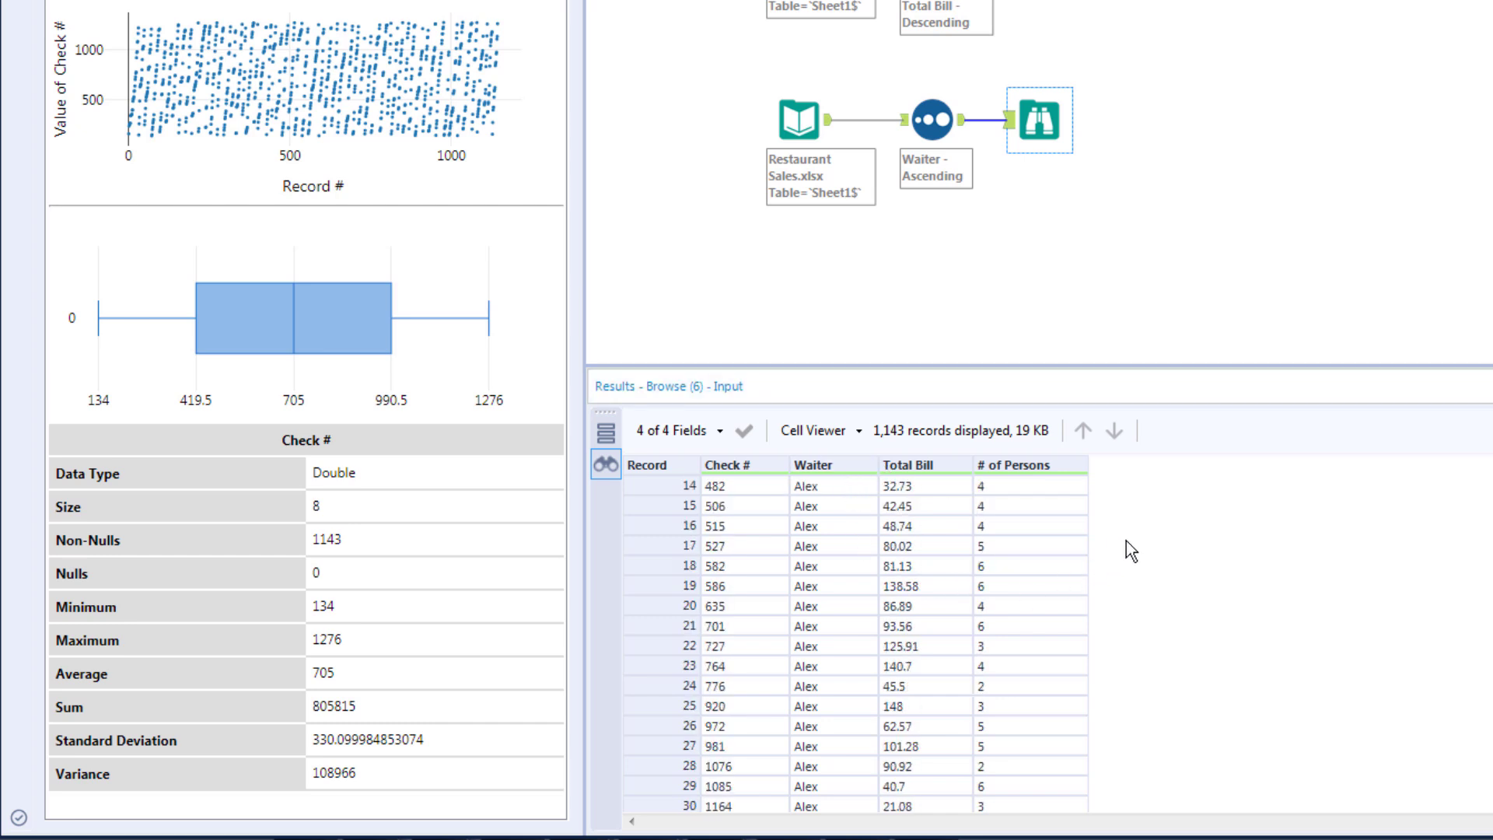
pyautogui.scroll(-6, 1126, 539)
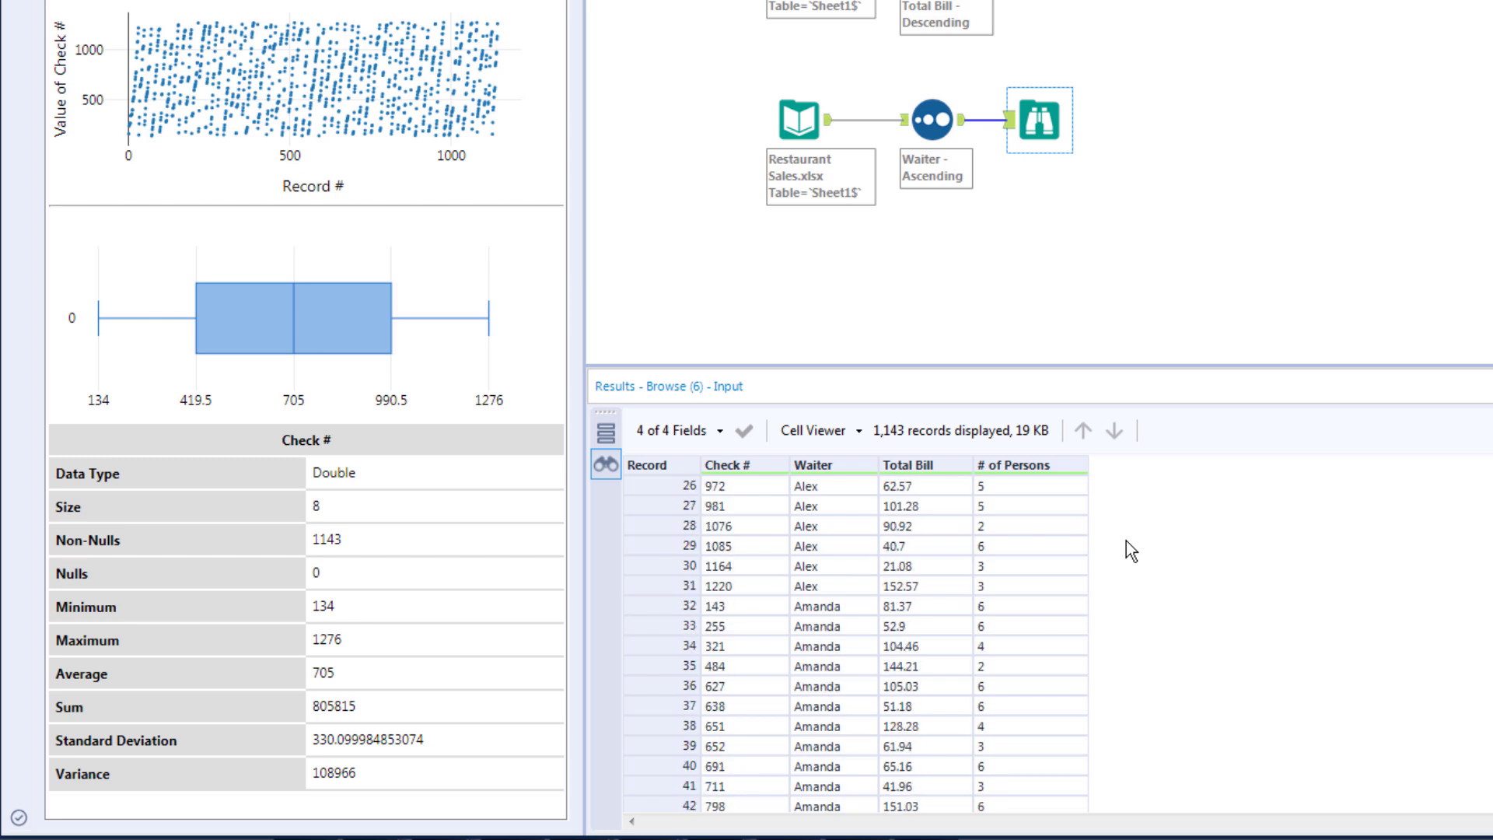
pyautogui.scroll(-5, 1125, 539)
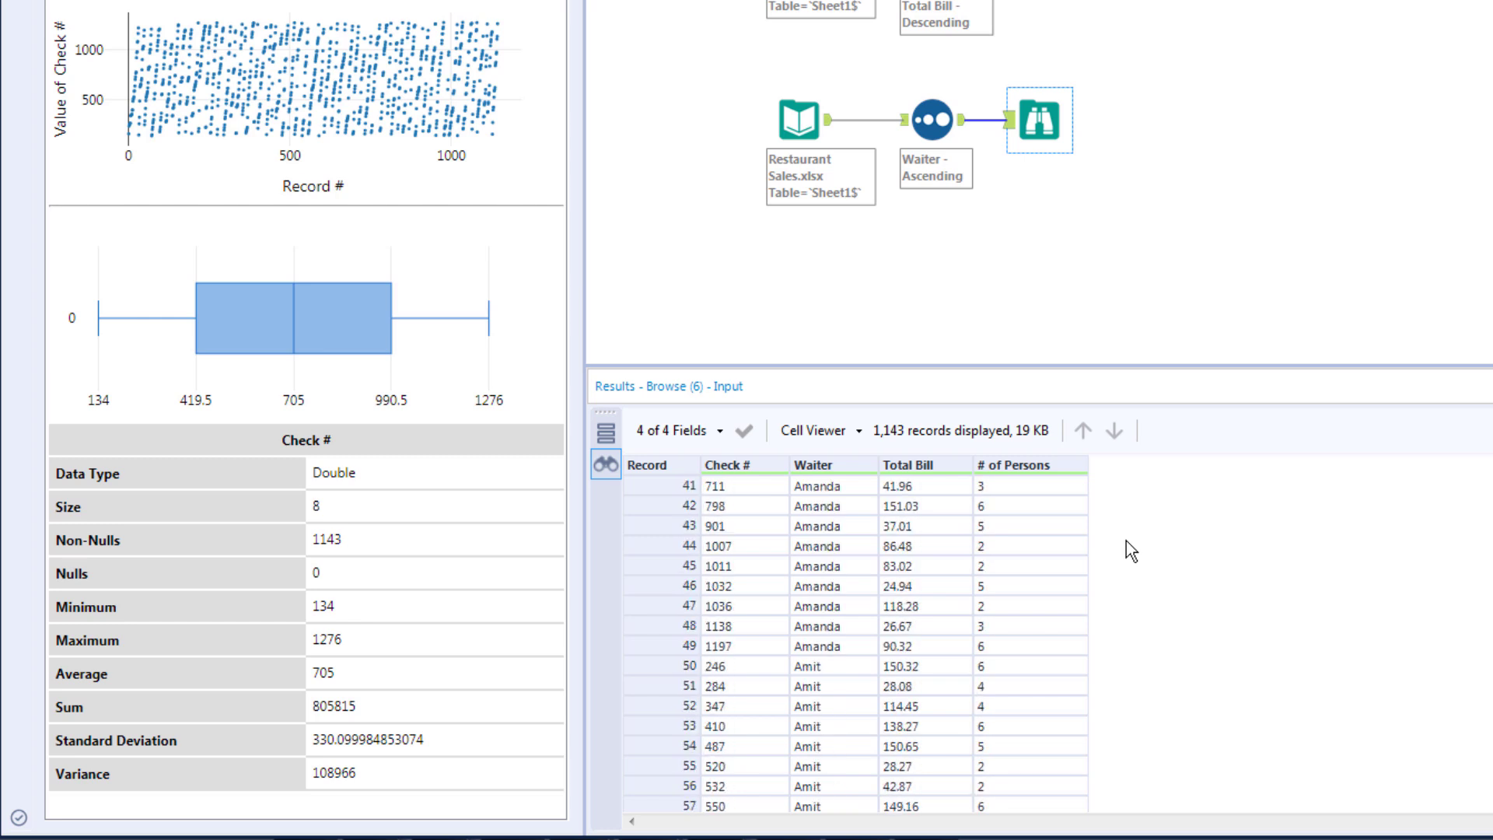
pyautogui.scroll(-3, 1133, 548)
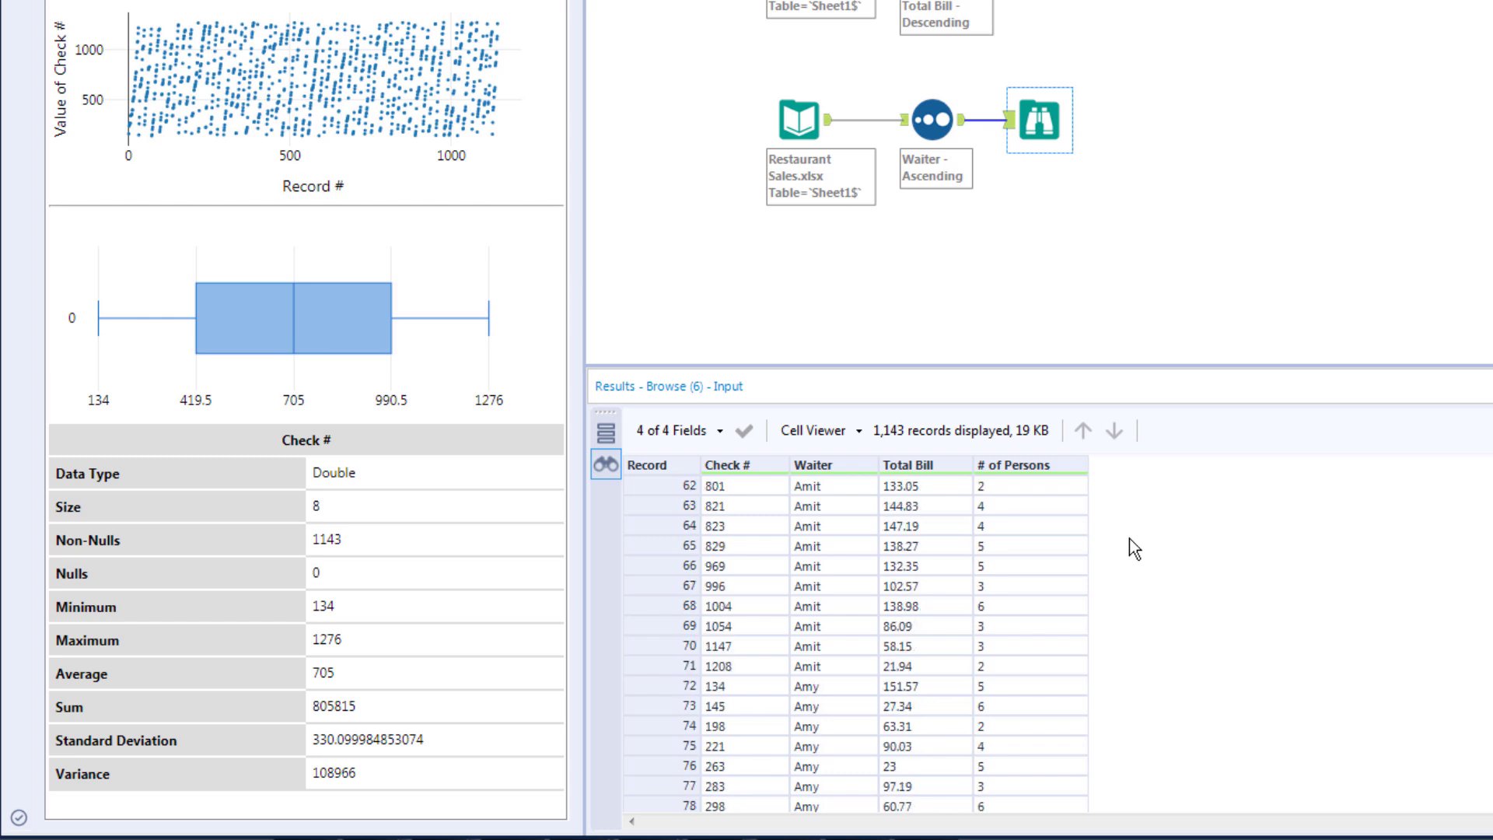
pyautogui.scroll(11, 1134, 547)
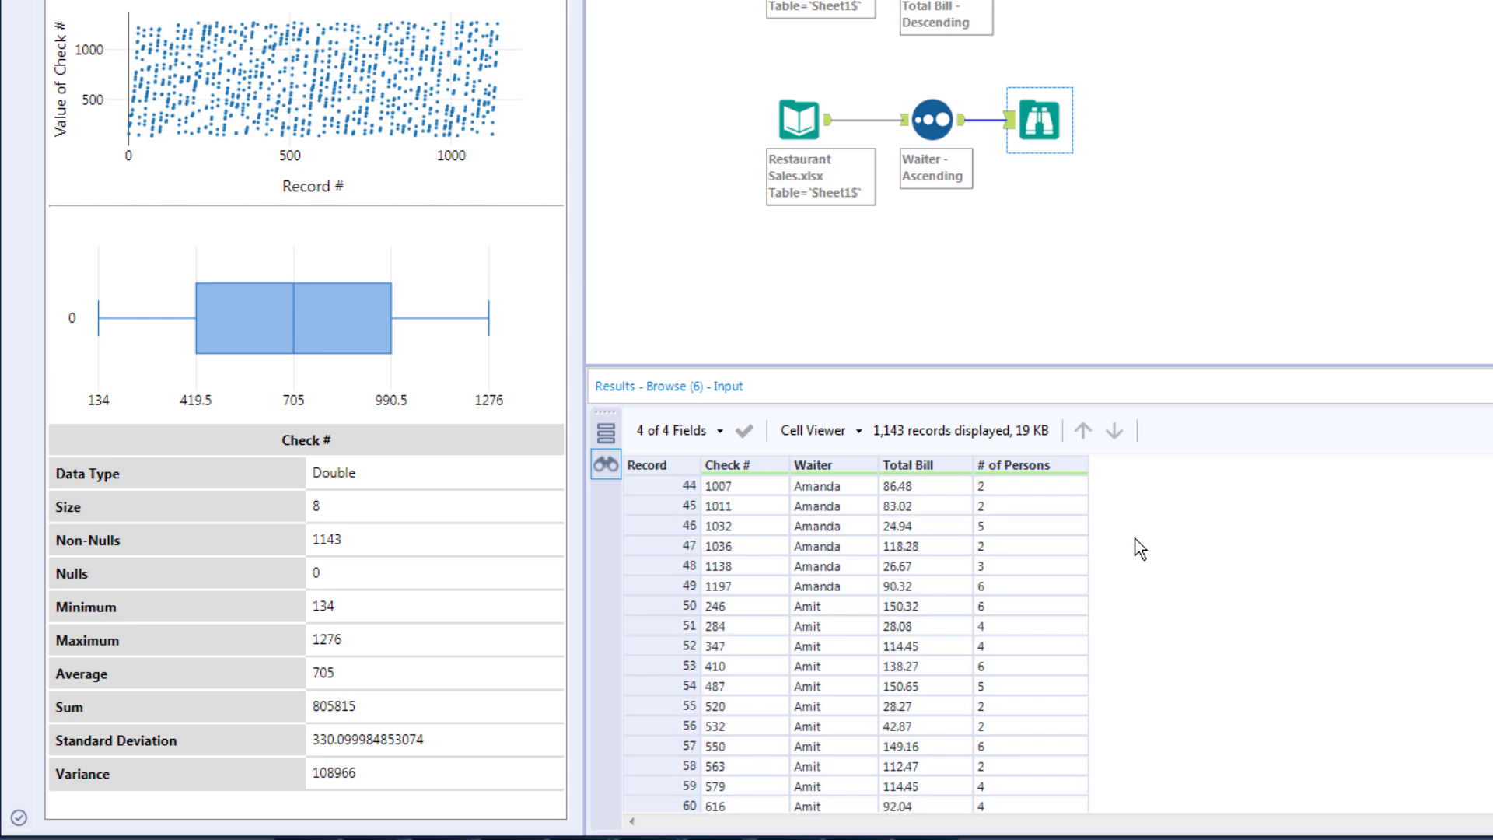
pyautogui.scroll(9, 1140, 549)
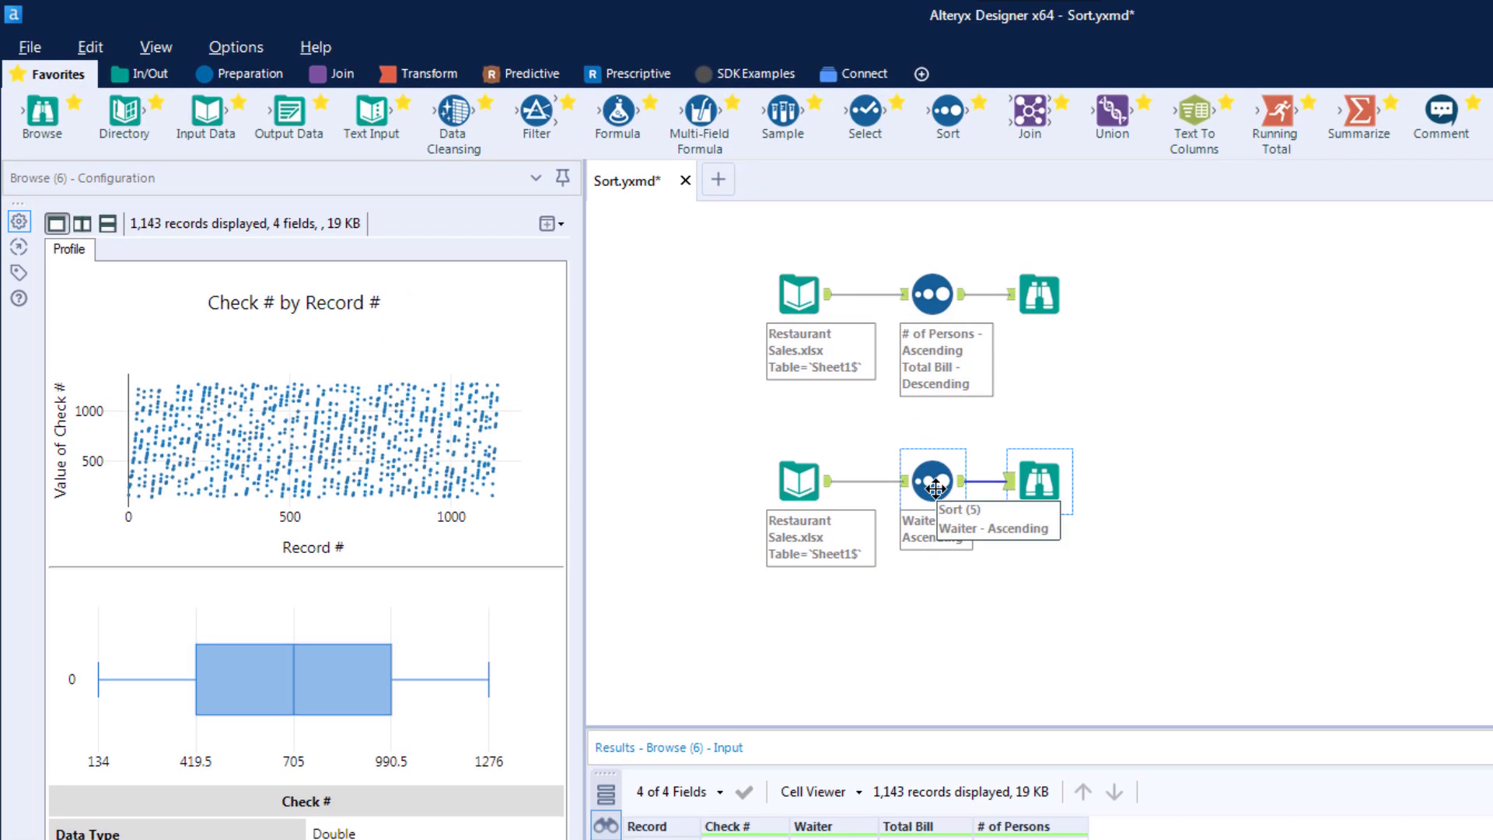
# - Try Use Dictionary Order on the copied Sort tool, look through its language choices, and turn the option off again
pyautogui.click(934, 484)
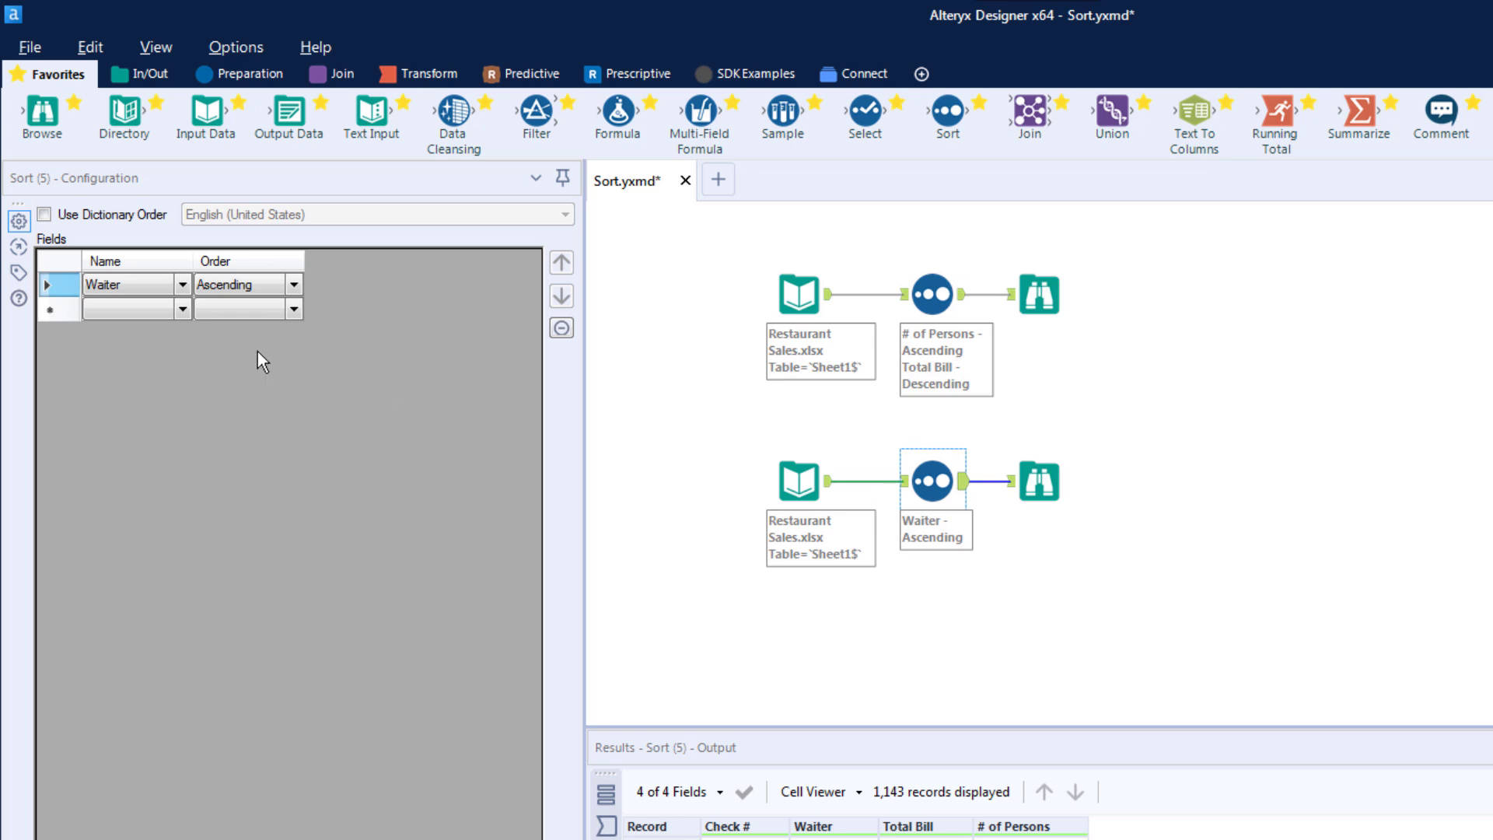
pyautogui.click(44, 216)
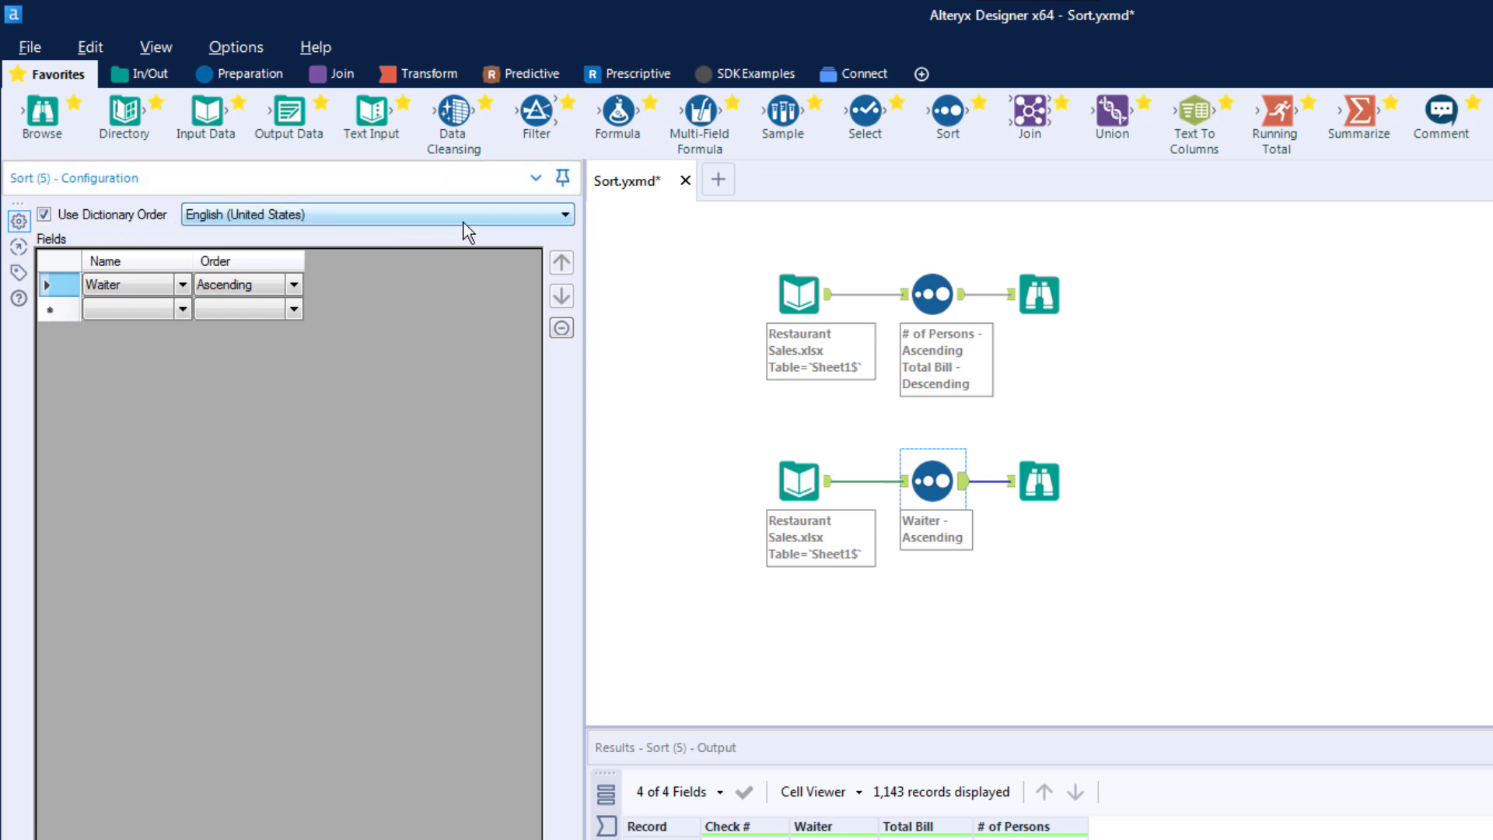
pyautogui.click(506, 221)
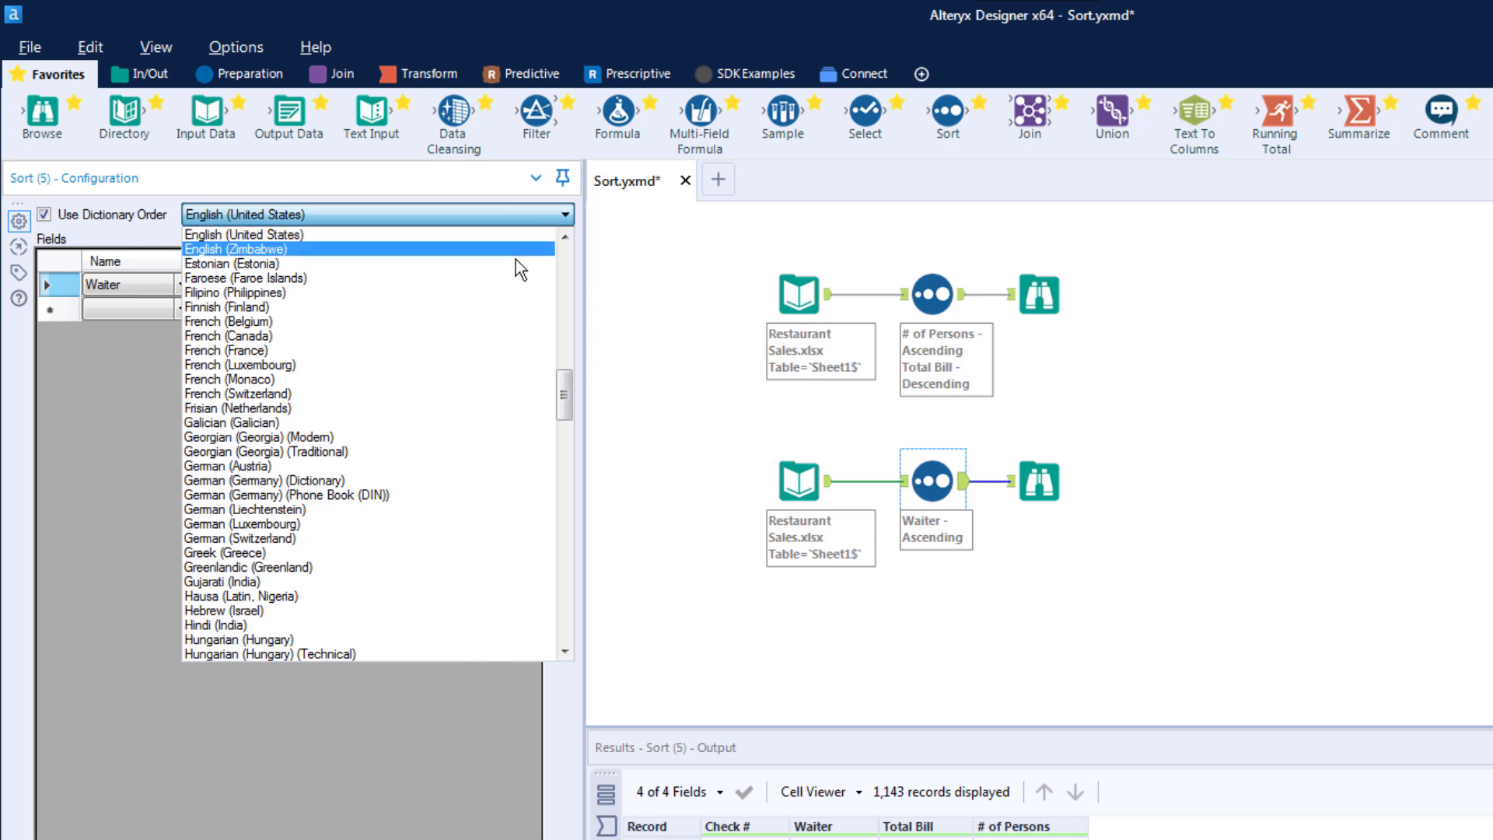
pyautogui.moveTo(570, 388); pyautogui.dragTo(575, 462)
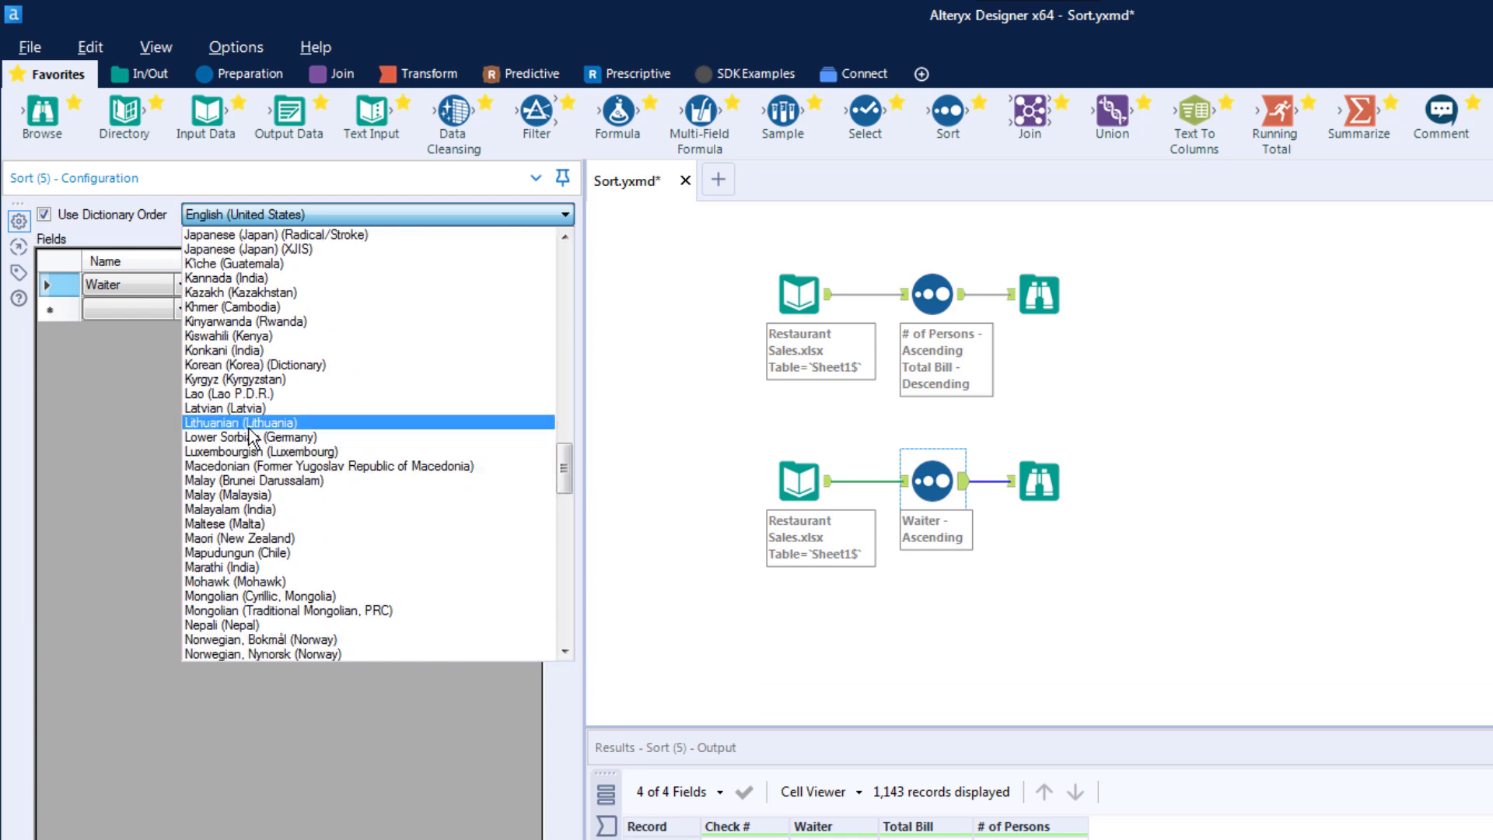
pyautogui.click(137, 358)
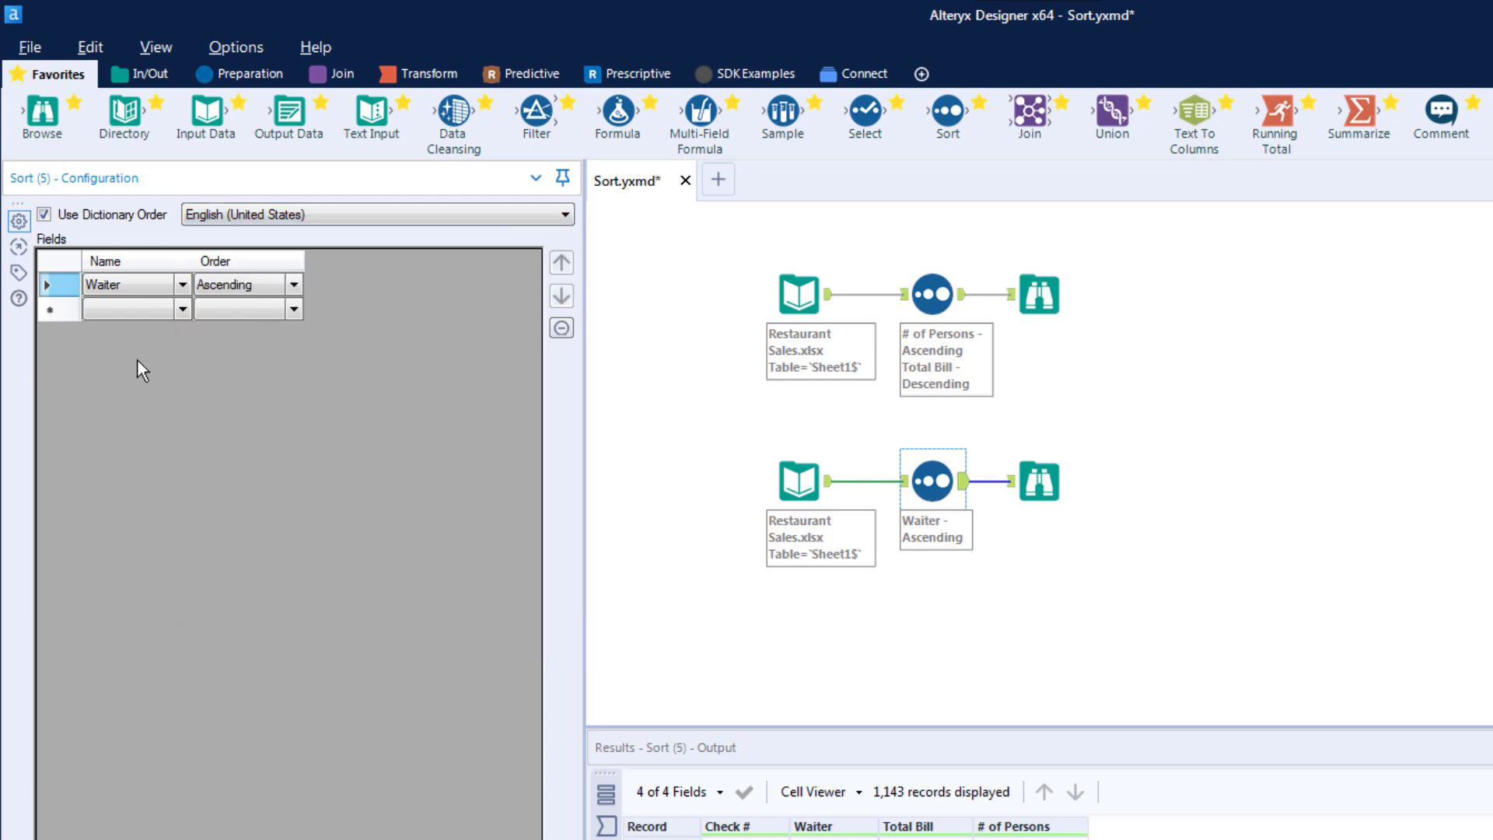
pyautogui.click(43, 214)
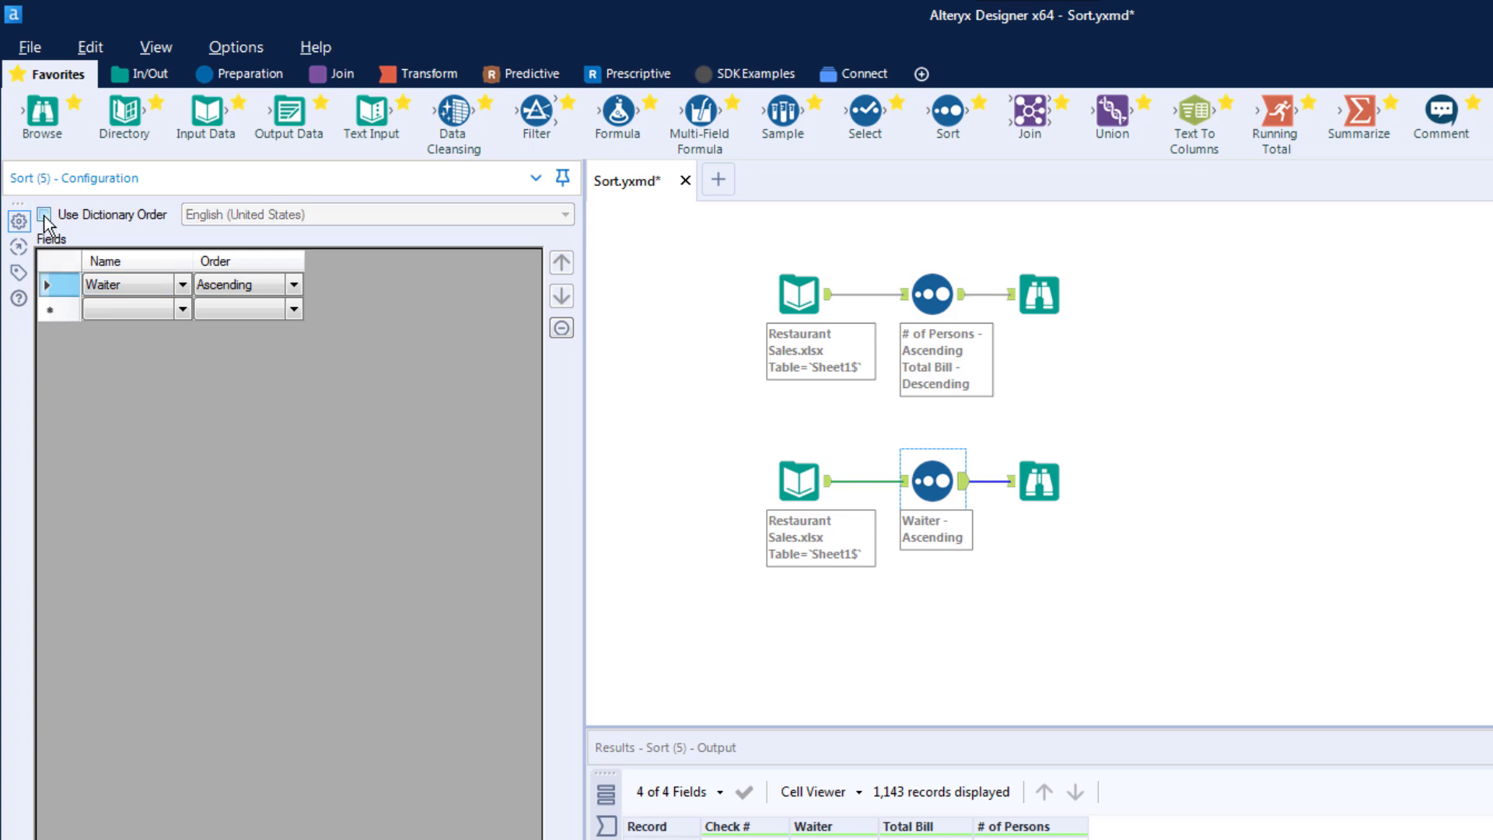
# - Examine the available field names and order options in the copied Sort tool, including those for a second sort field
pyautogui.click(183, 285)
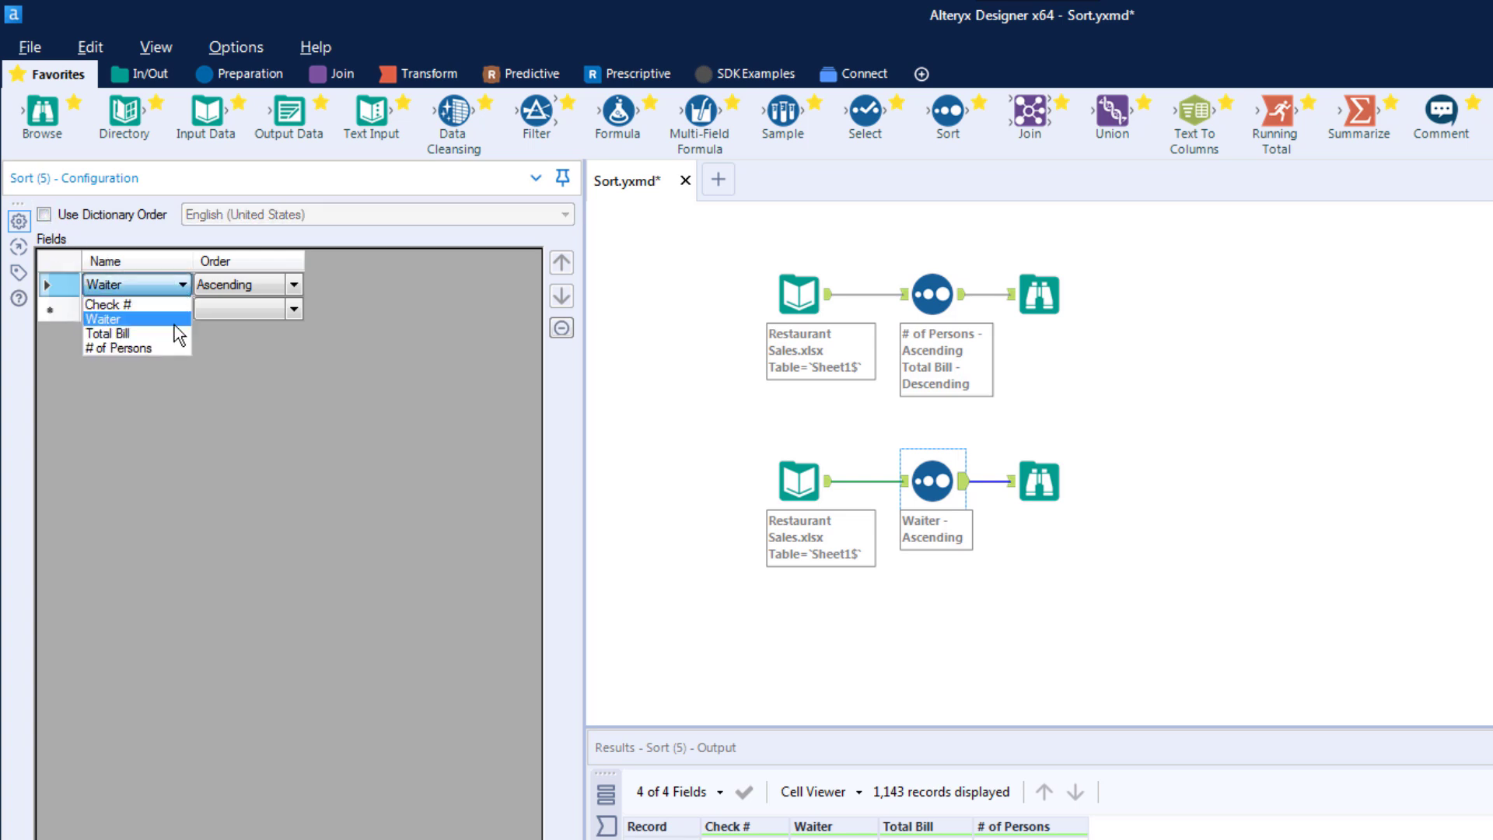
pyautogui.click(300, 286)
pyautogui.click(294, 284)
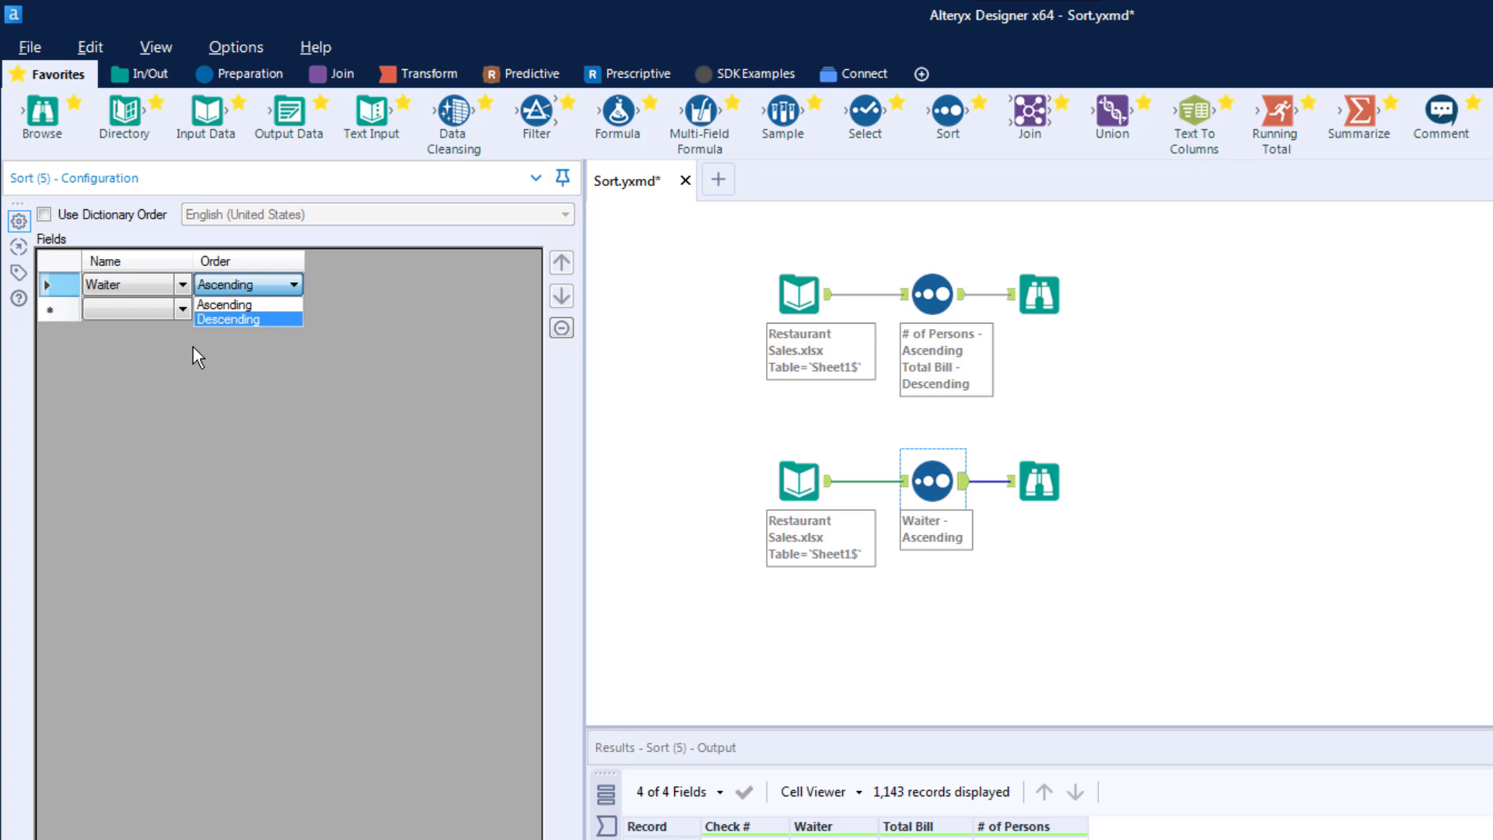
pyautogui.click(185, 310)
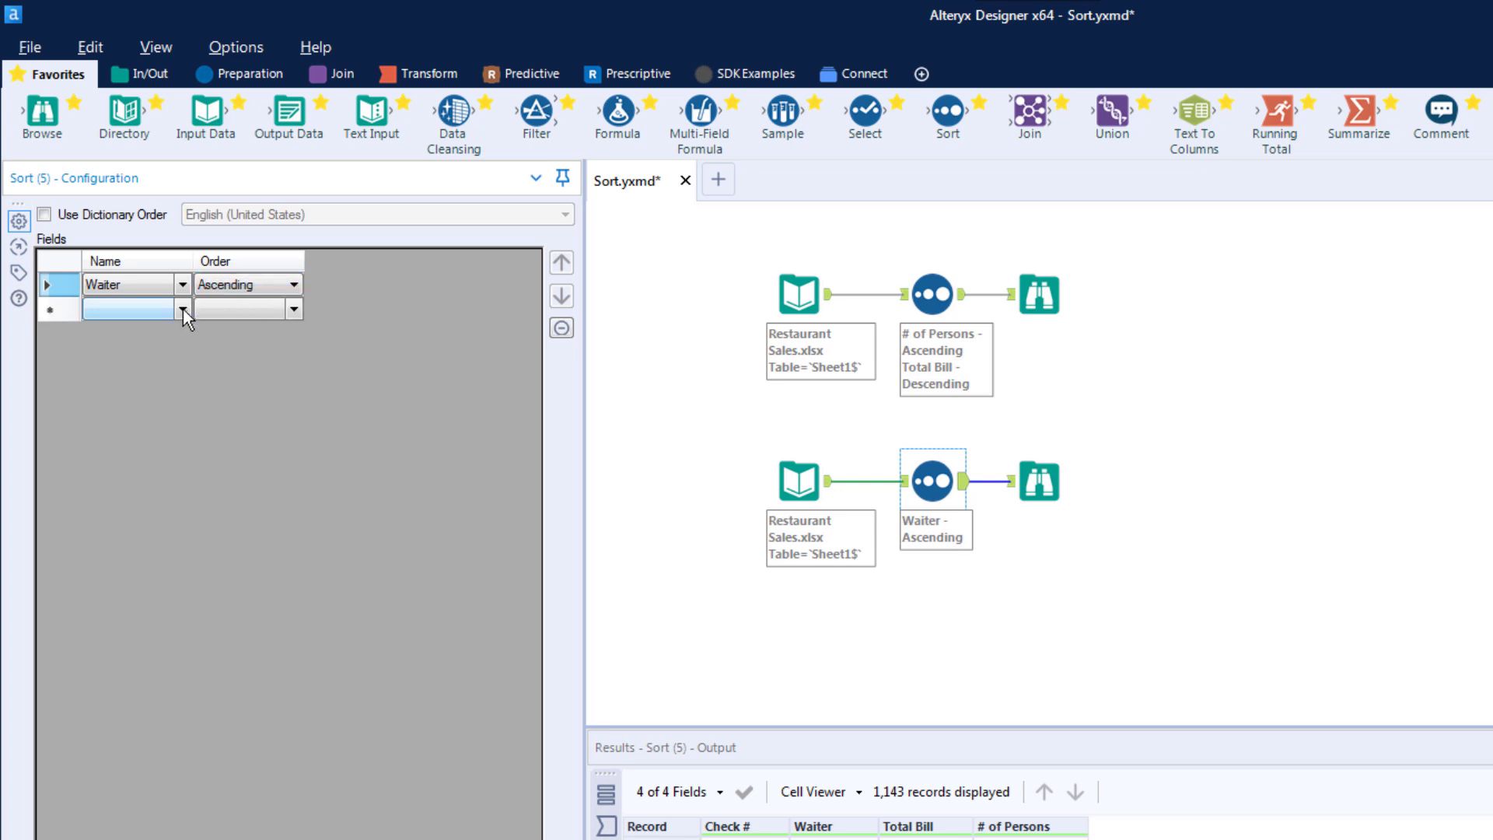
pyautogui.click(183, 310)
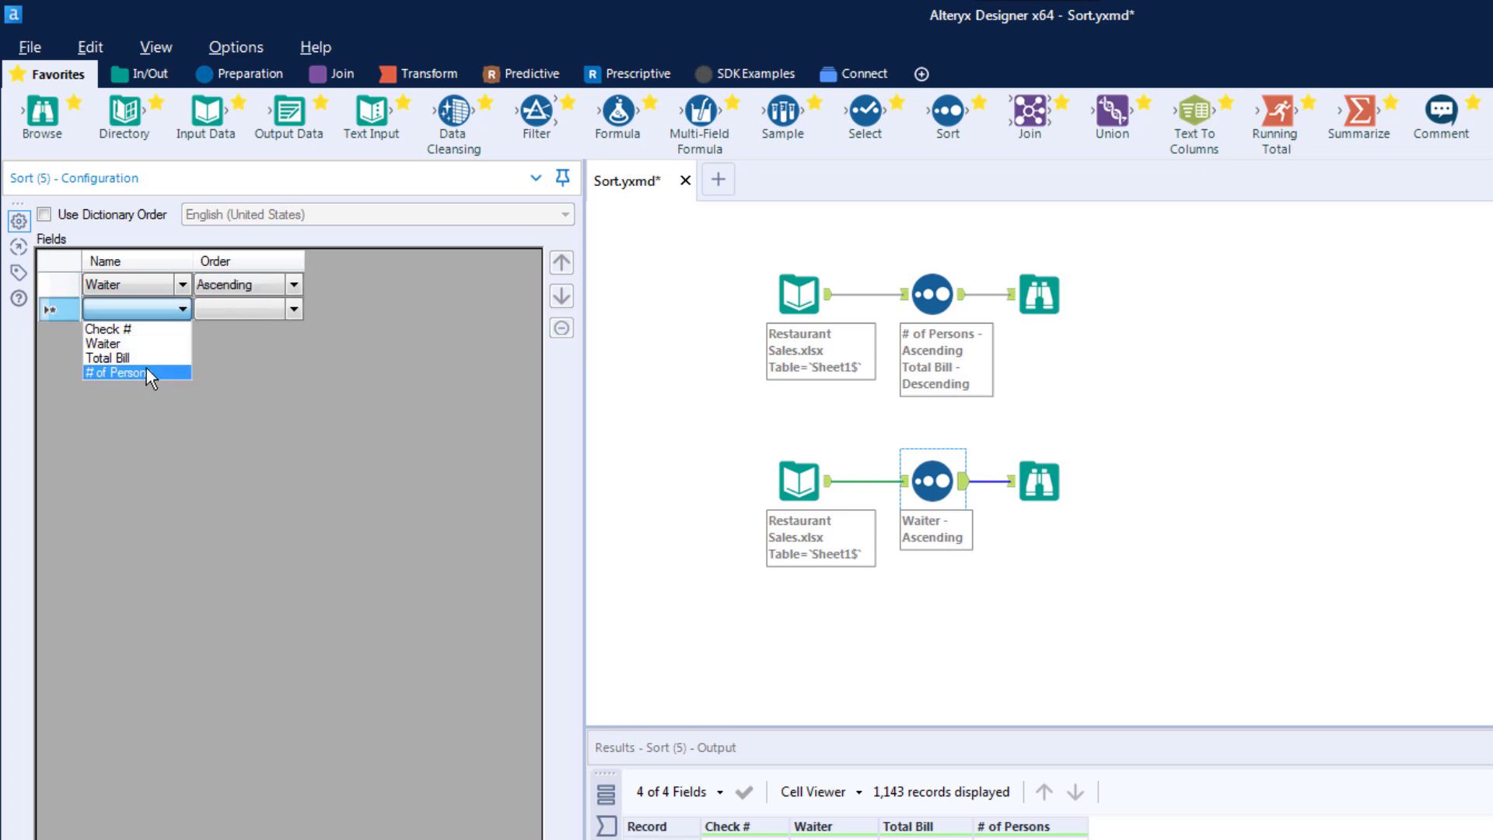
pyautogui.click(246, 349)
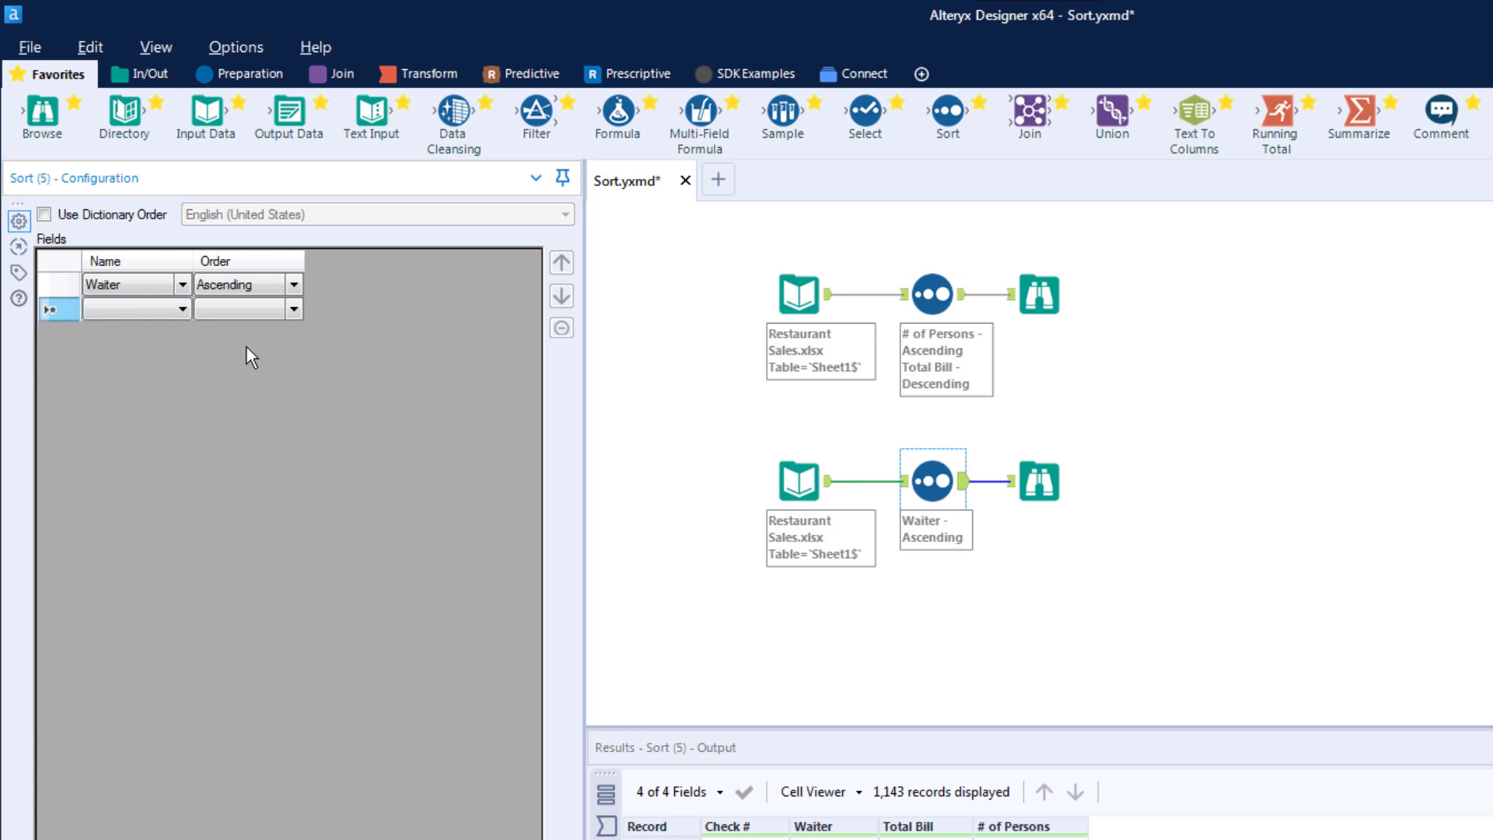